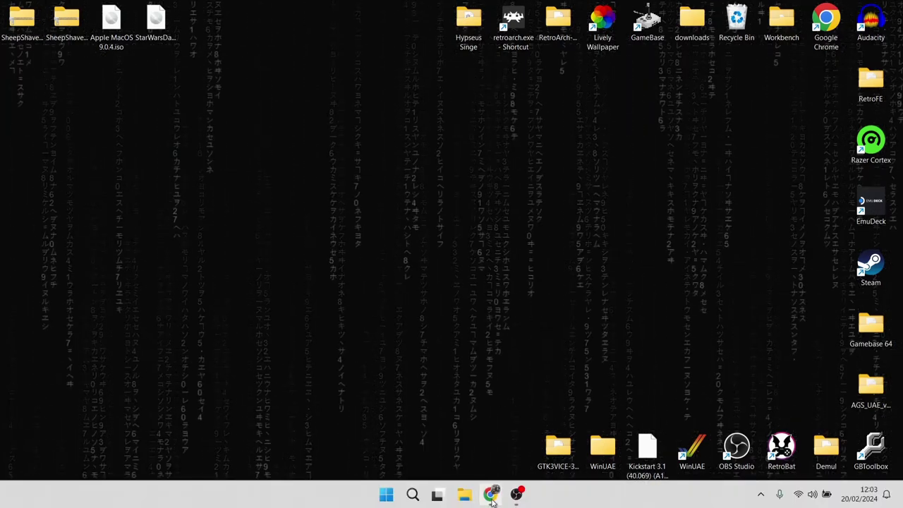
# Step: Download SheepShaver-Windows-19-01-2024.zip from the Emaculation forum thread in Chrome
pyautogui.click(491, 494)
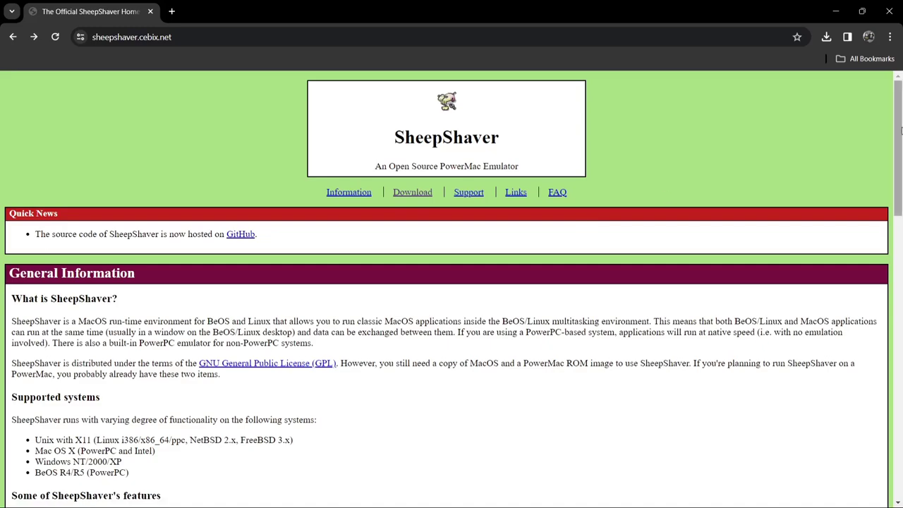
pyautogui.moveTo(900, 129); pyautogui.dragTo(900, 261)
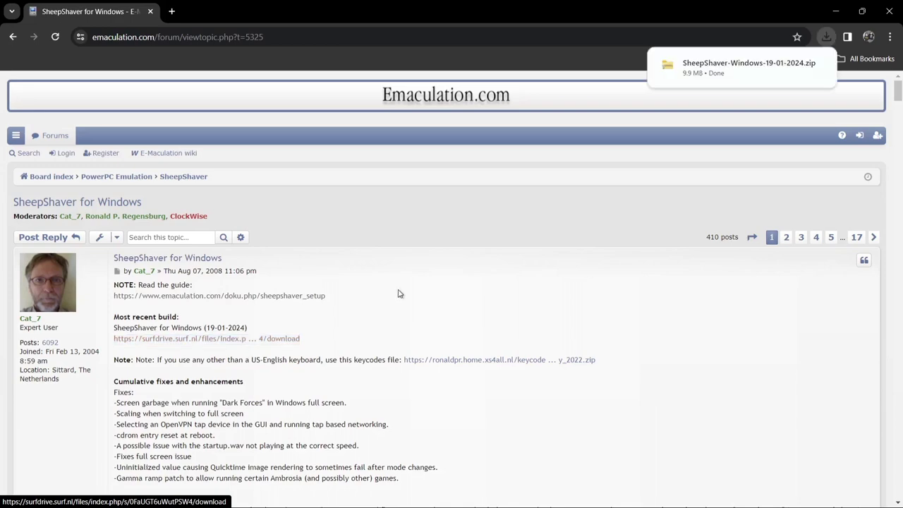
pyautogui.press('super+d')
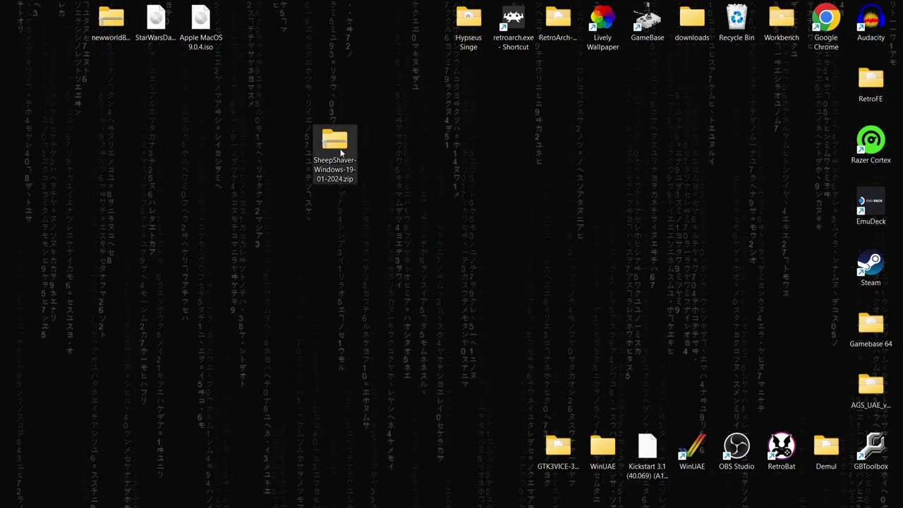
# Step: Make a new desktop folder named 'Sheepshaver' and drag the SheepShaver zip into it
pyautogui.rightClick(461, 215)
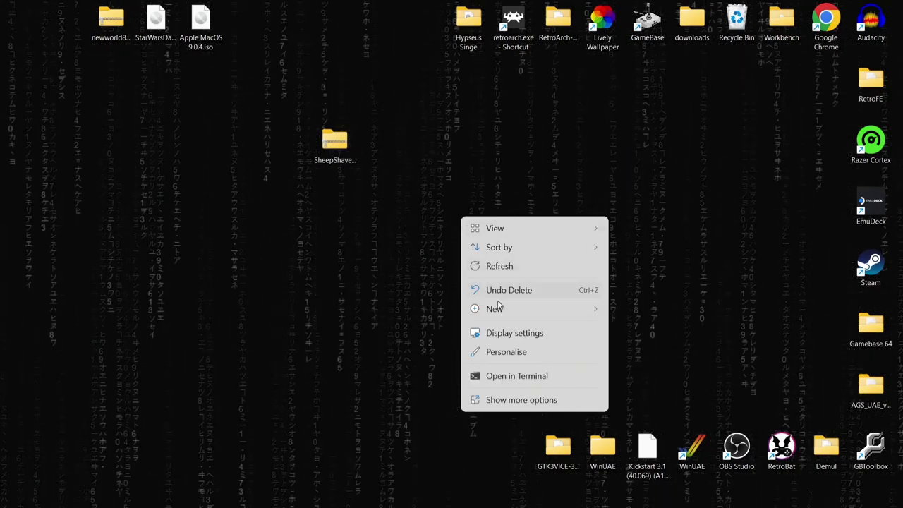
pyautogui.moveTo(500, 312)
pyautogui.click(674, 310)
pyautogui.write('Sheep')
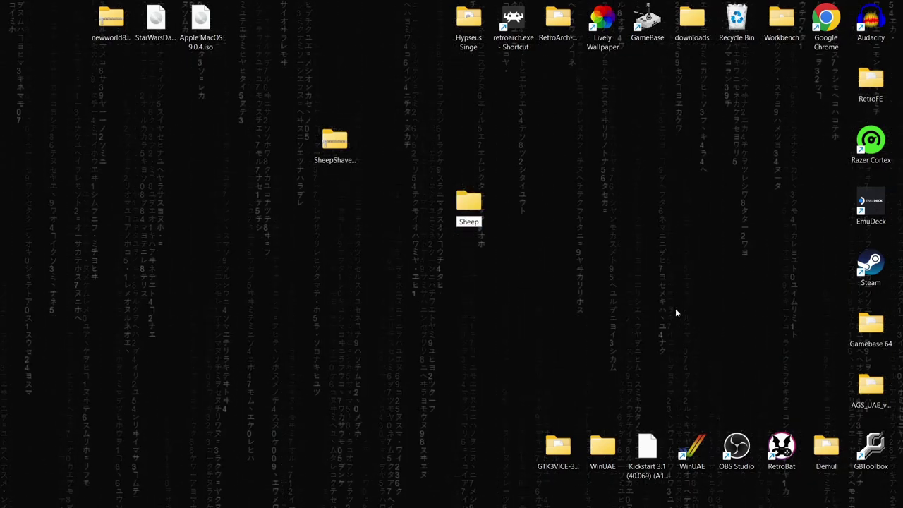
pyautogui.write('shaver')
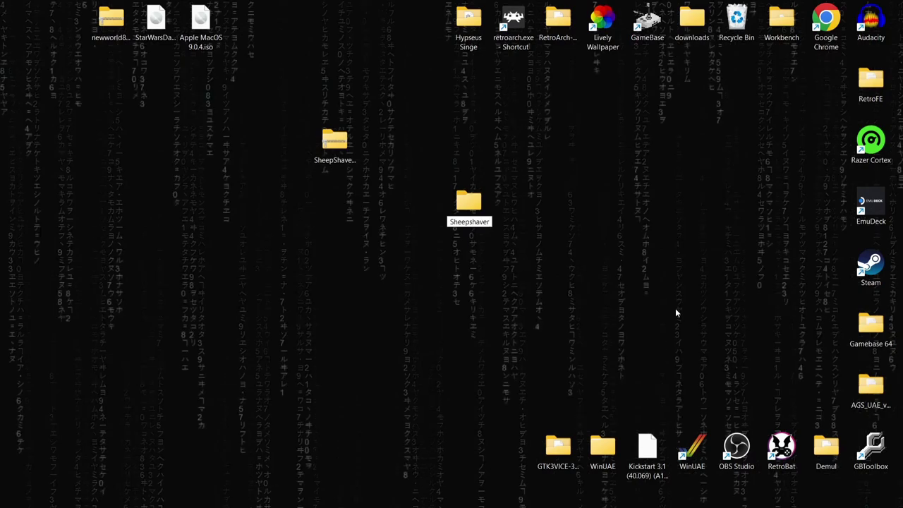
pyautogui.press('Return')
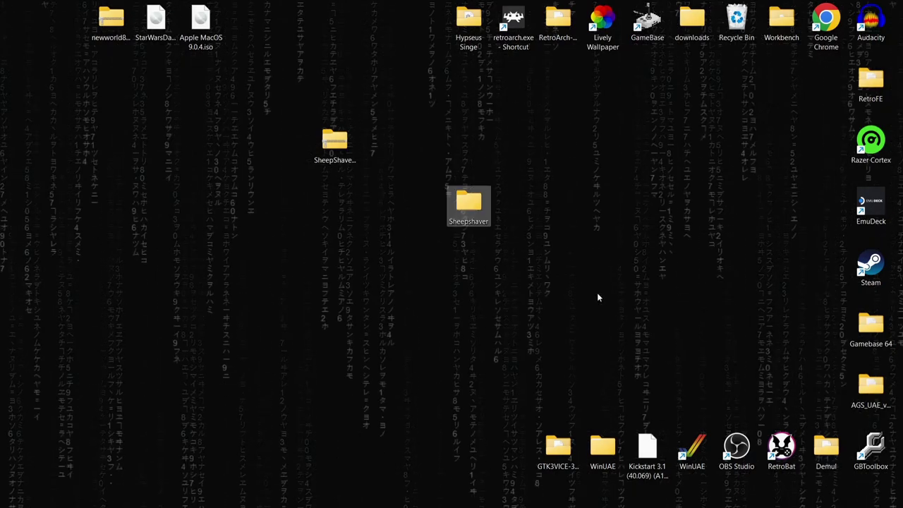
pyautogui.click(334, 141)
pyautogui.moveTo(334, 141); pyautogui.dragTo(469, 201)
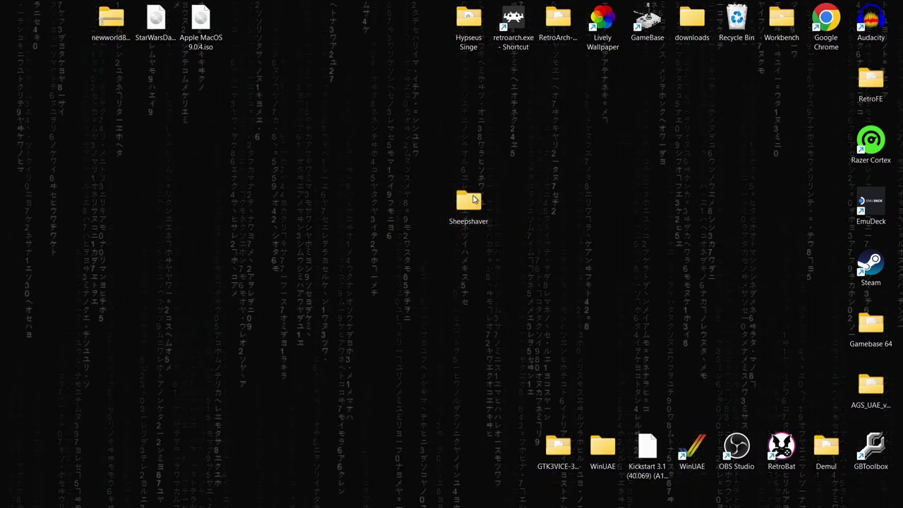
# Step: Extract the SheepShaver zip into the Sheepshaver folder with WinRAR's Extract Here
pyautogui.doubleClick(471, 201)
pyautogui.click(653, 184)
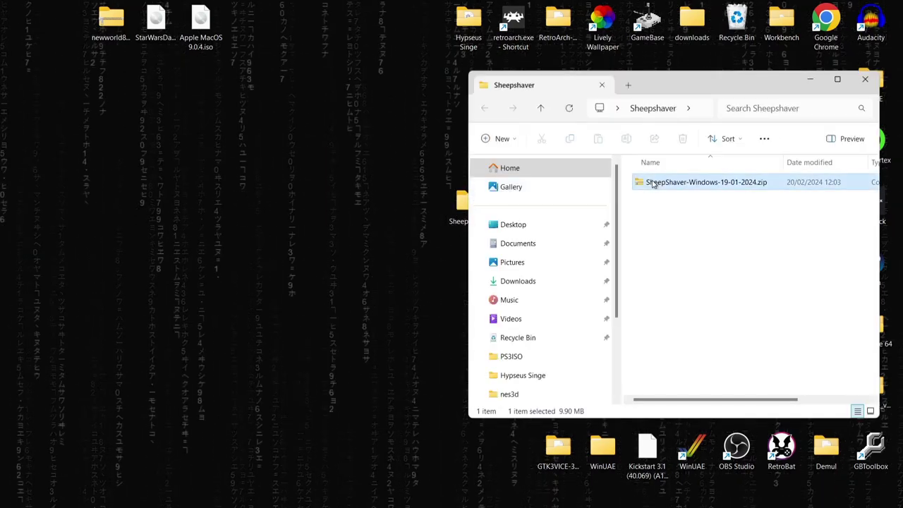
pyautogui.rightClick(653, 184)
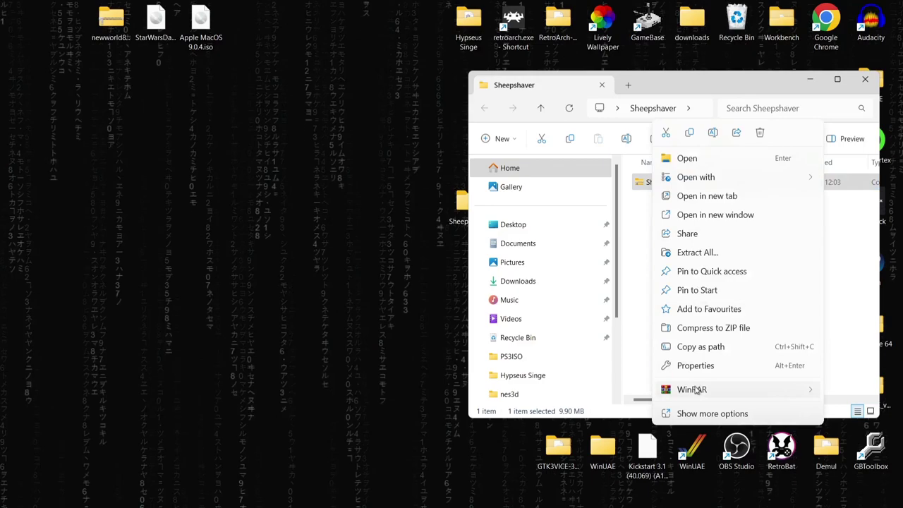
pyautogui.moveTo(696, 390)
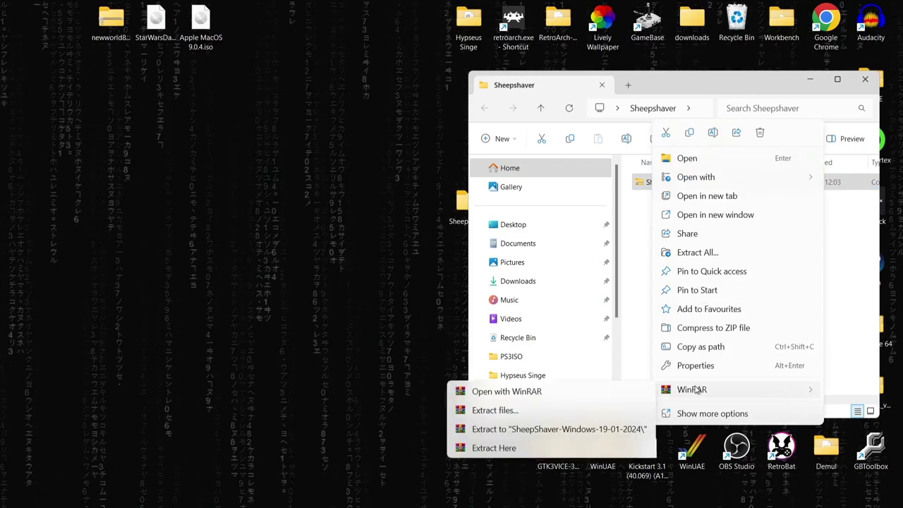
pyautogui.click(534, 447)
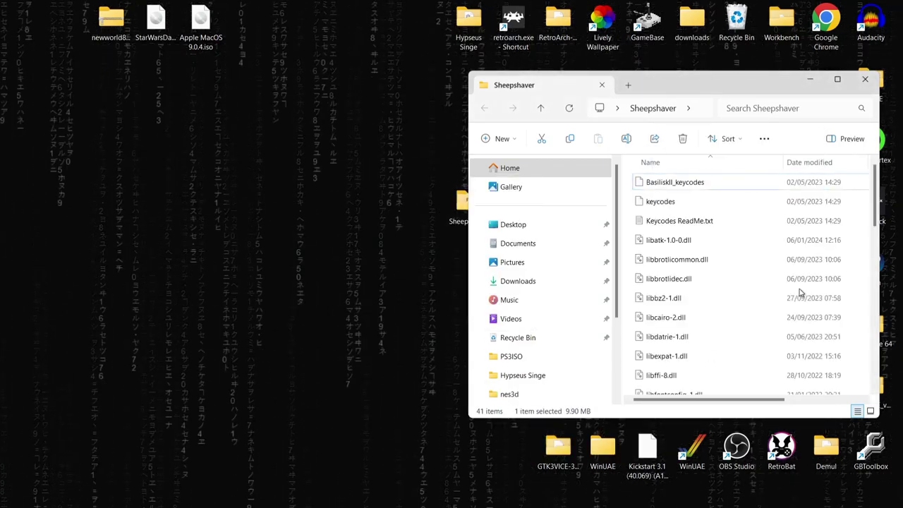
# Step: Delete the SheepShaver zip, leaving 40 extracted items in the folder
pyautogui.moveTo(732, 76); pyautogui.dragTo(677, 106)
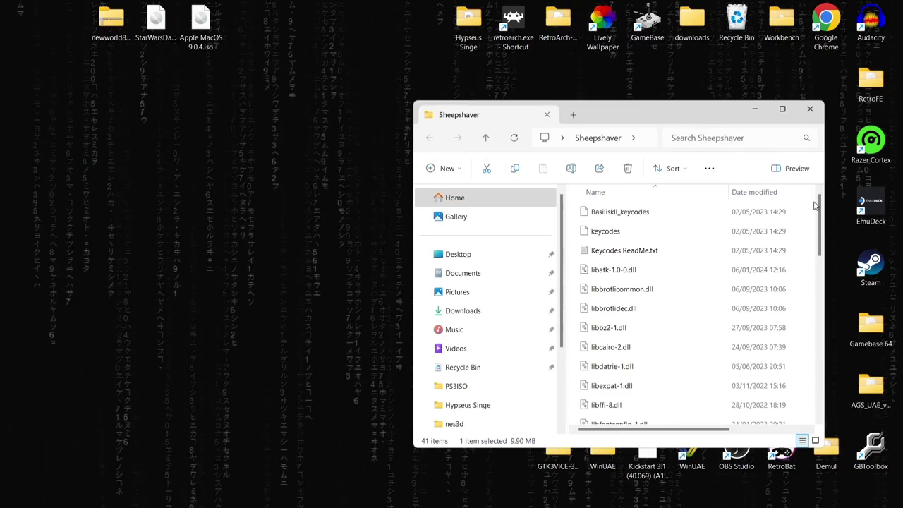
pyautogui.moveTo(820, 214); pyautogui.dragTo(830, 373)
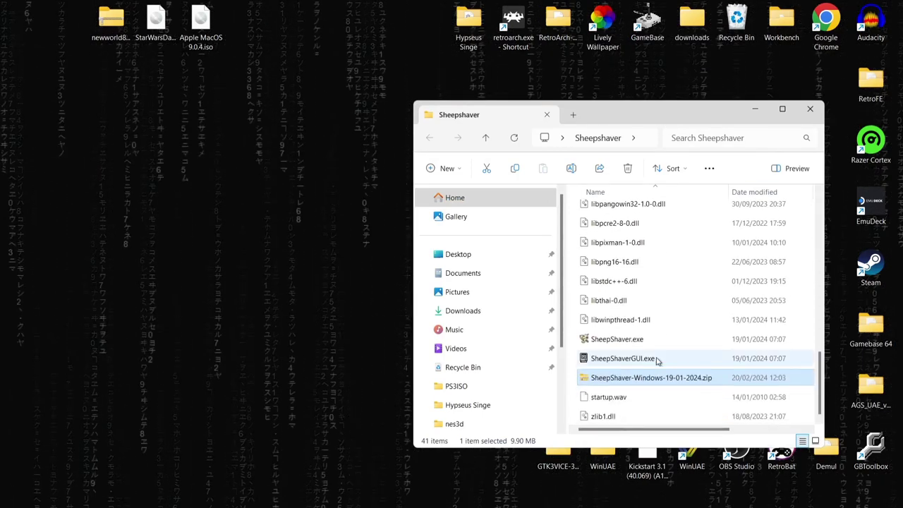
pyautogui.rightClick(646, 379)
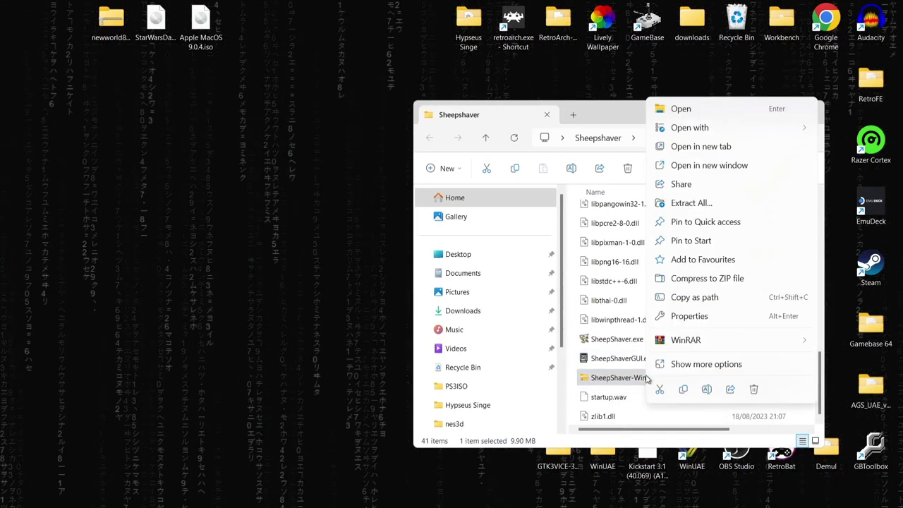
pyautogui.click(752, 392)
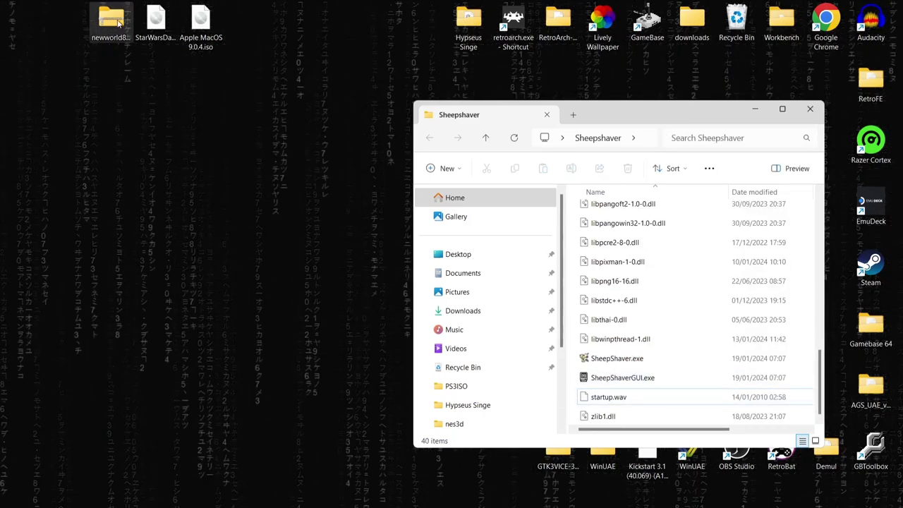
# Step: Copy newworld86.rom out of newworld86.rom.zip onto the desktop
pyautogui.click(118, 25)
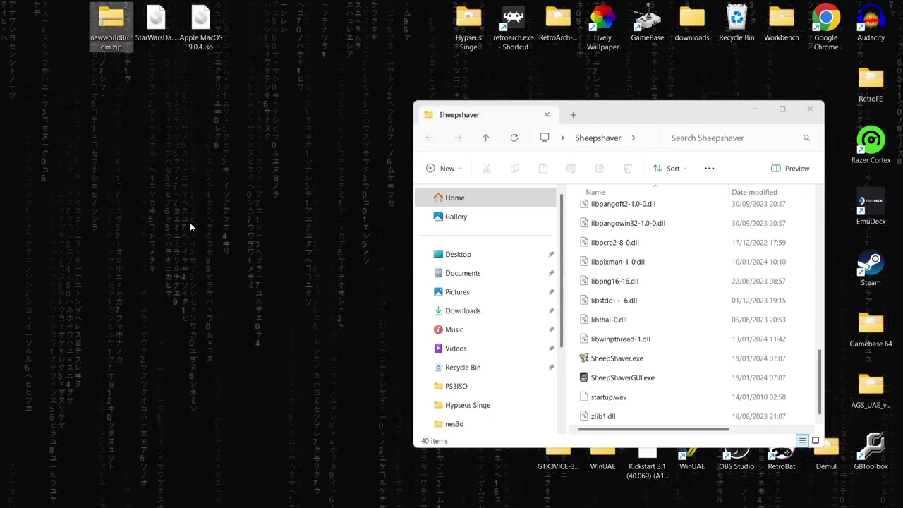
pyautogui.doubleClick(110, 36)
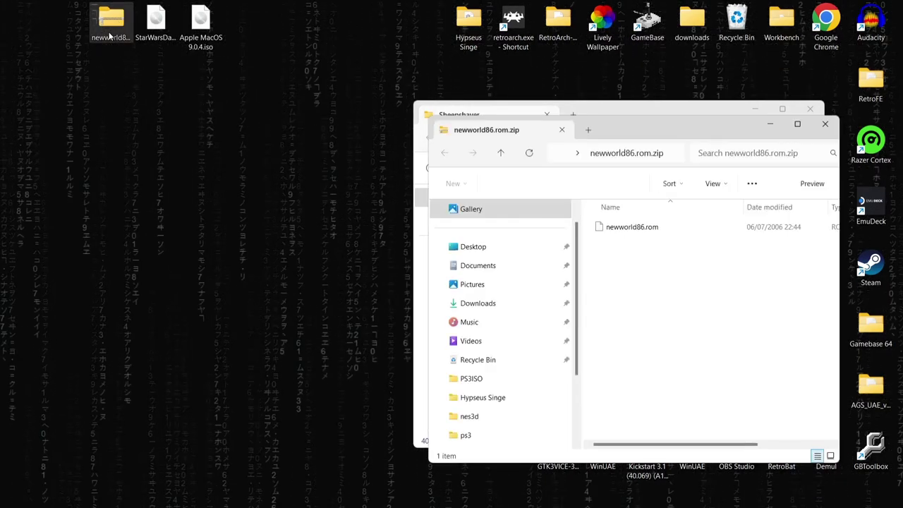
pyautogui.click(625, 233)
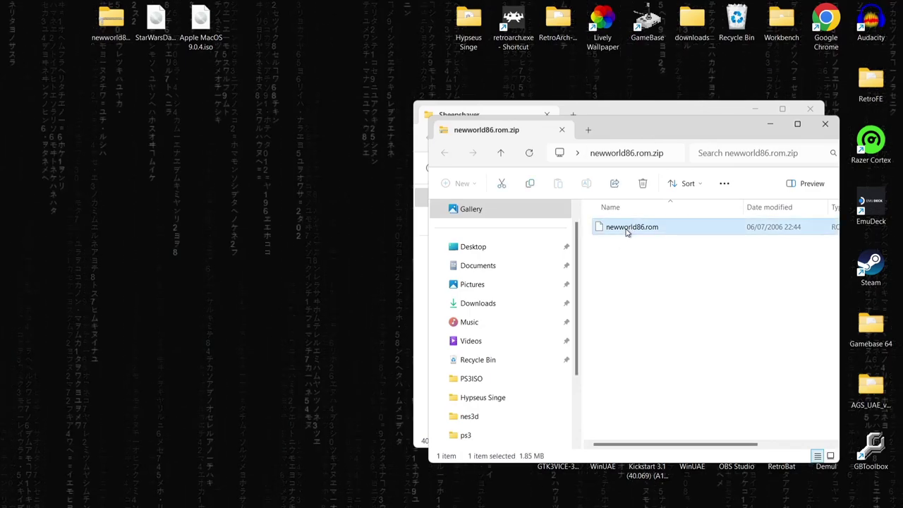
pyautogui.moveTo(625, 233); pyautogui.dragTo(268, 209)
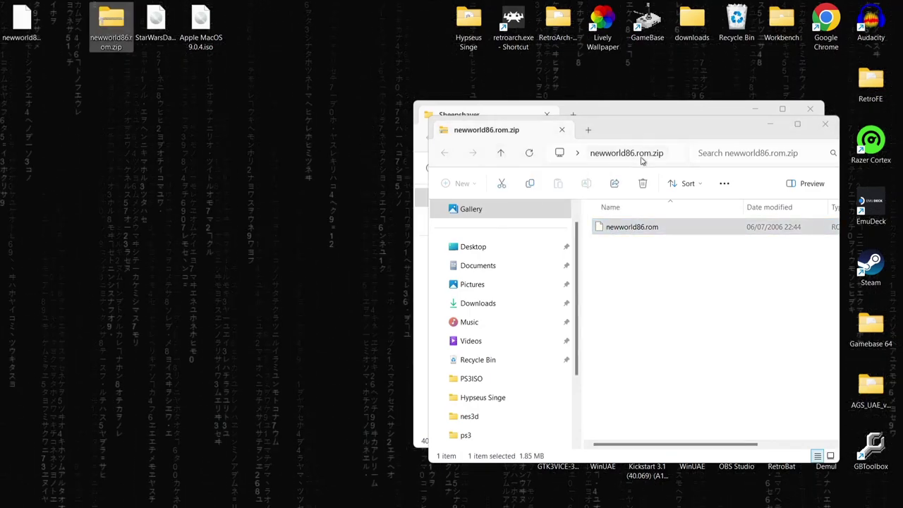
pyautogui.click(824, 125)
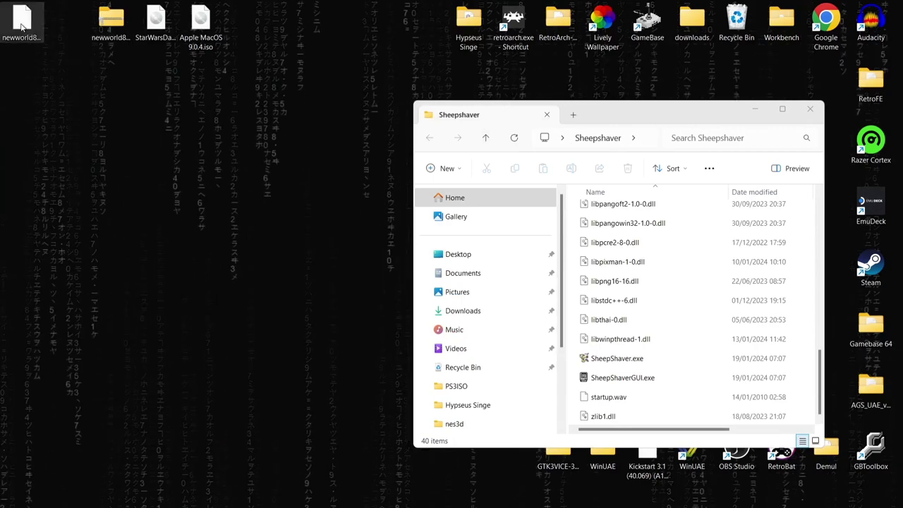
pyautogui.moveTo(21, 26); pyautogui.dragTo(200, 147)
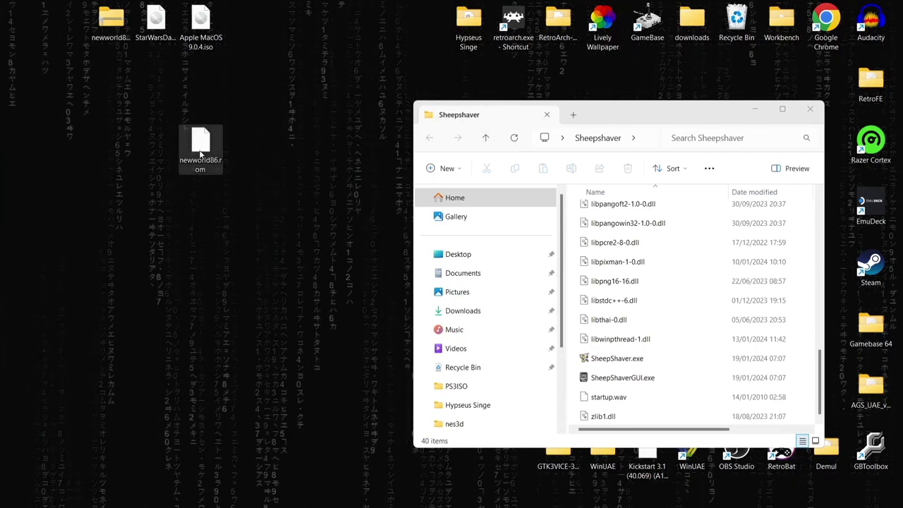
# Step: Rename newworld86.rom to 'Mac OS rom', accepting the extension-change warning
pyautogui.rightClick(201, 151)
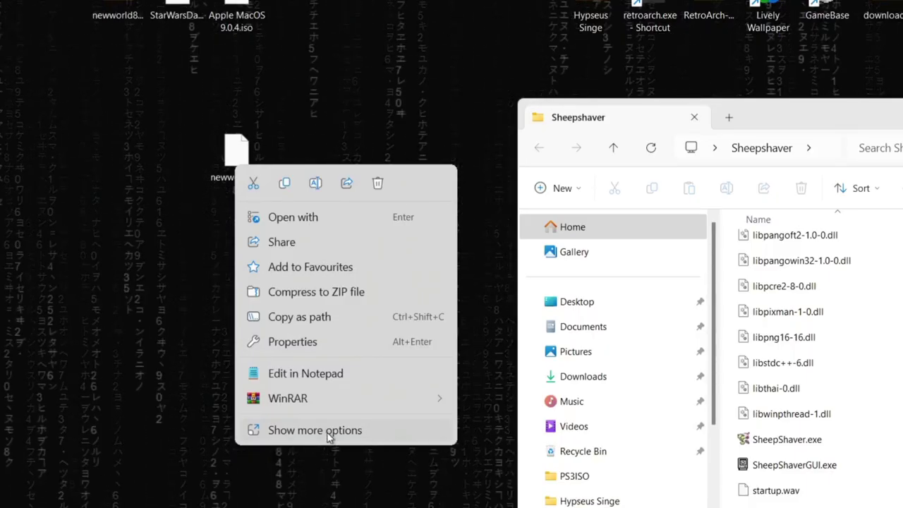
pyautogui.click(328, 435)
pyautogui.click(307, 469)
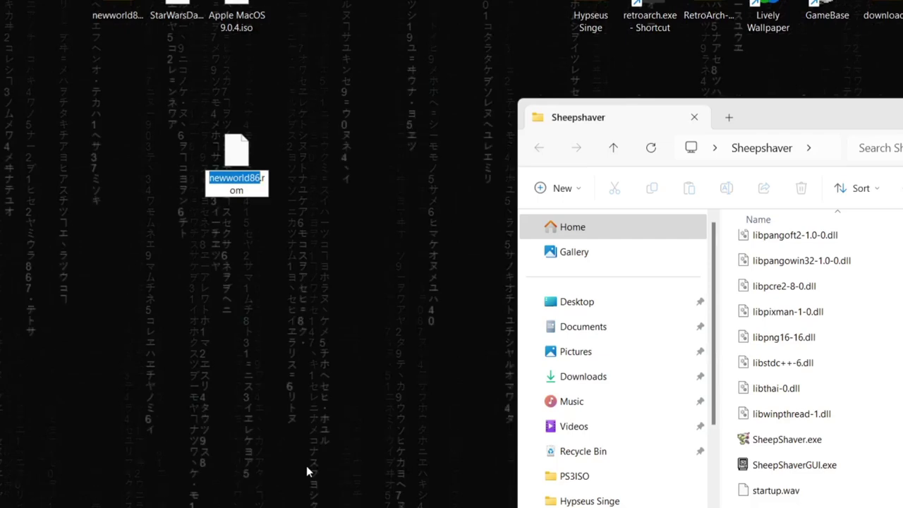
pyautogui.press('End')
pyautogui.press('BackSpace')
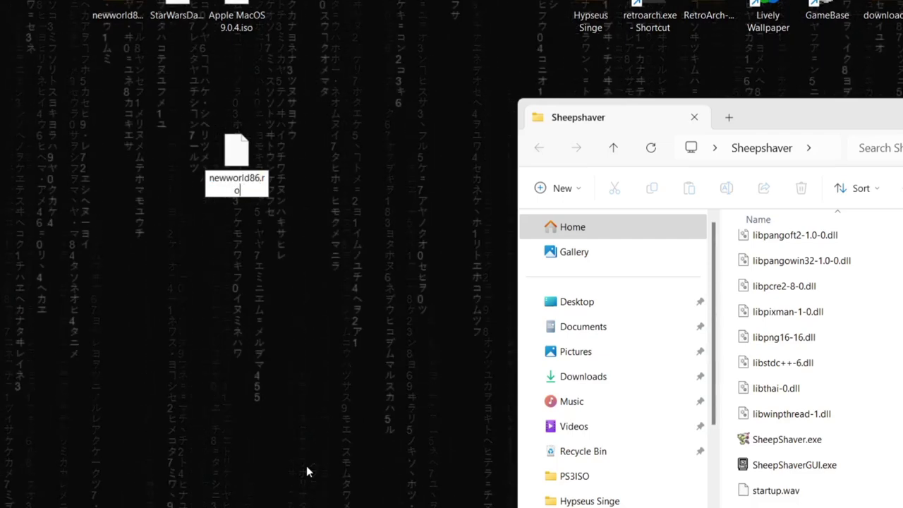
pyautogui.press('Return')
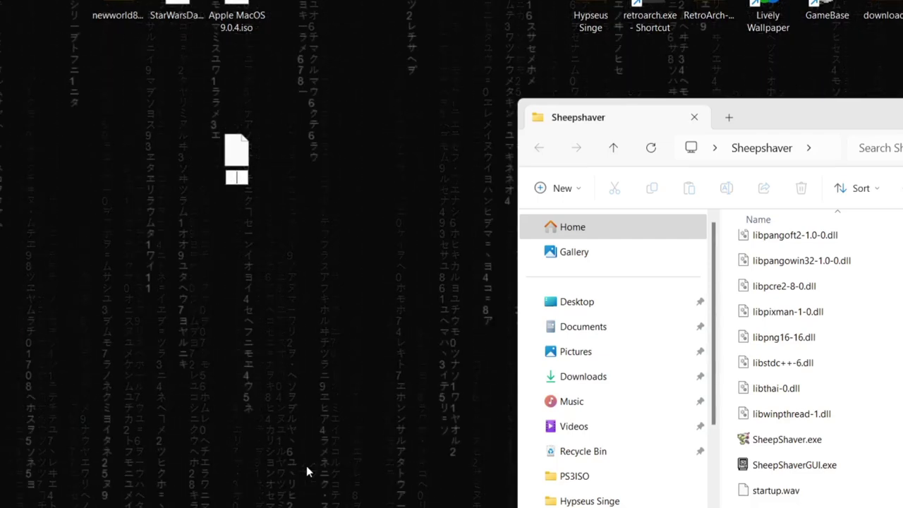
pyautogui.write('M')
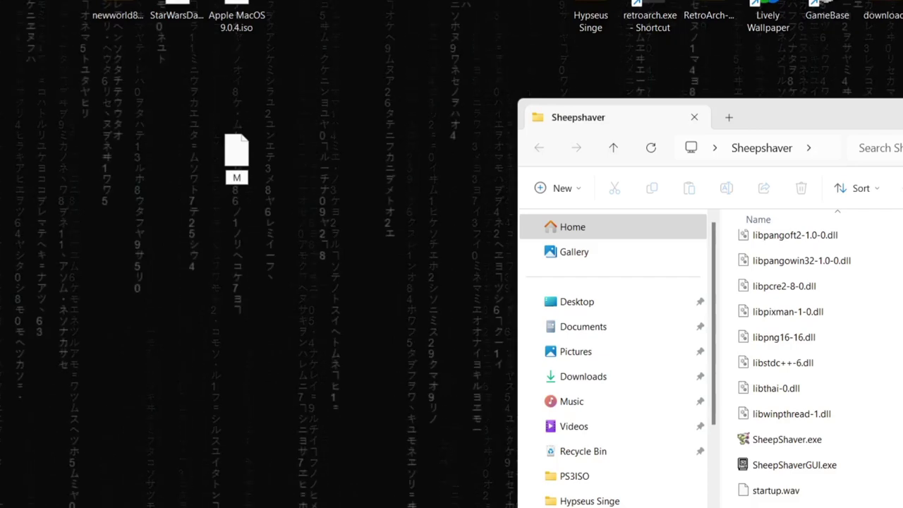
pyautogui.write('ac')
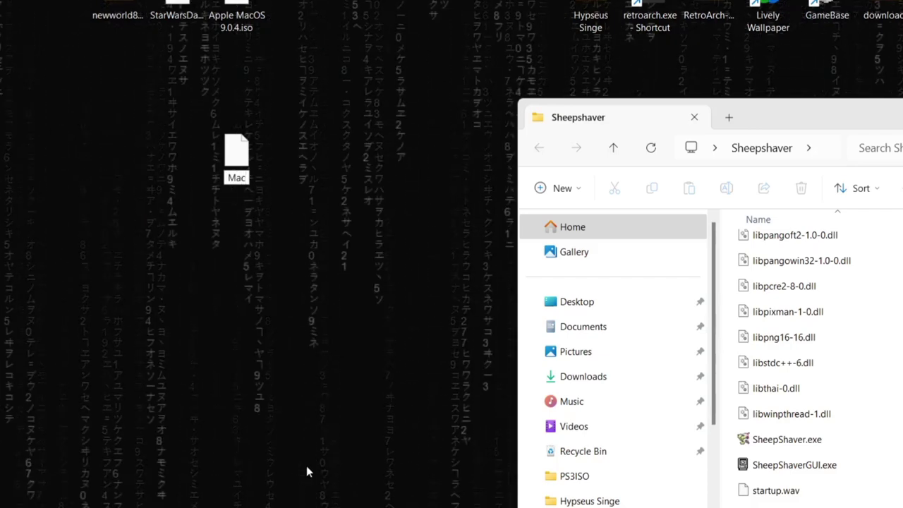
pyautogui.write(' OS')
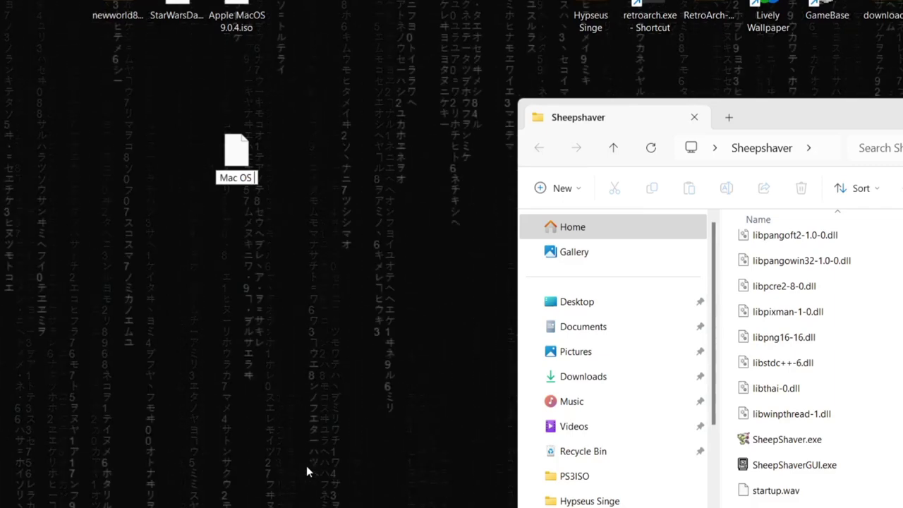
pyautogui.write(' rom')
pyautogui.press('Return')
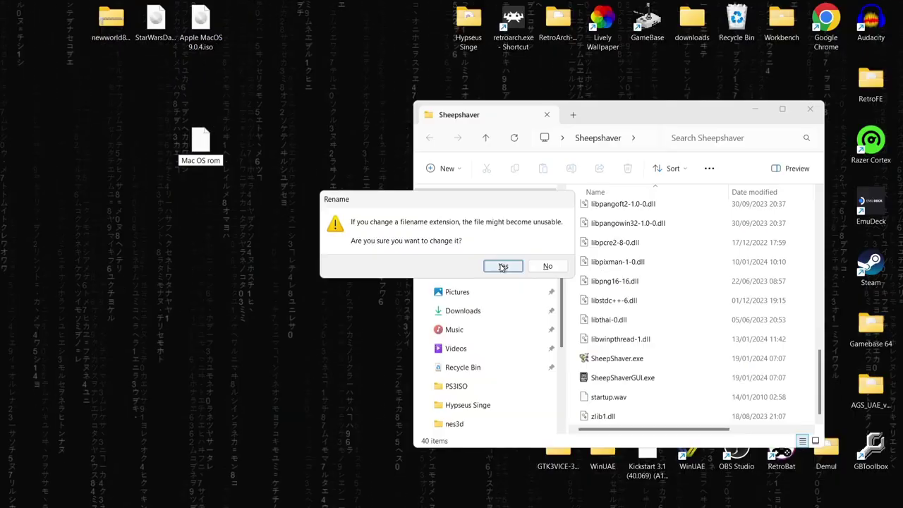
pyautogui.click(502, 267)
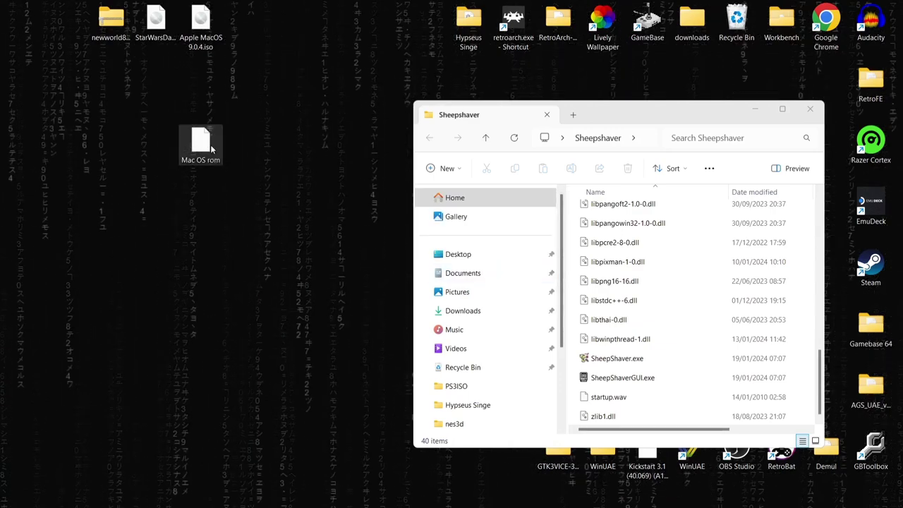
# Step: Move Mac OS rom, Apple MacOS 9.0.4.iso and StarWarsDark_Forces_1.0.iso into Sheepshaver
pyautogui.moveTo(203, 143); pyautogui.dragTo(703, 310)
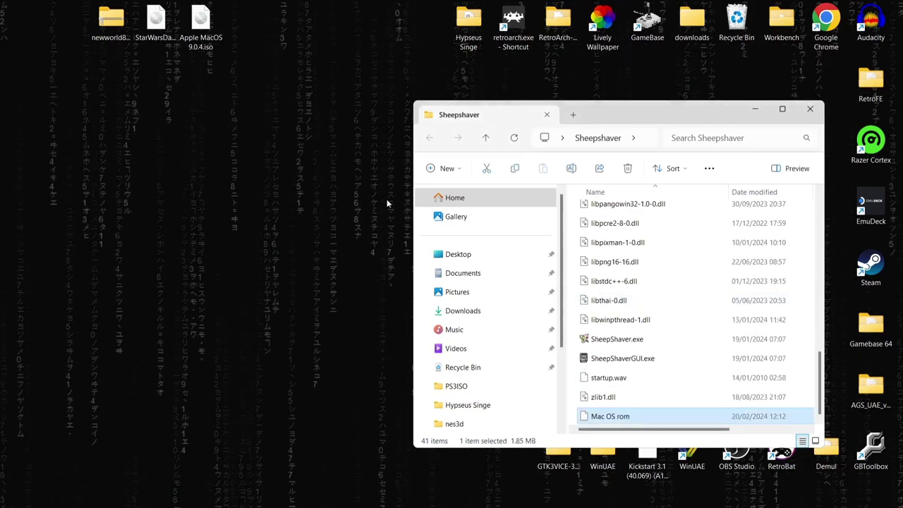
pyautogui.click(217, 26)
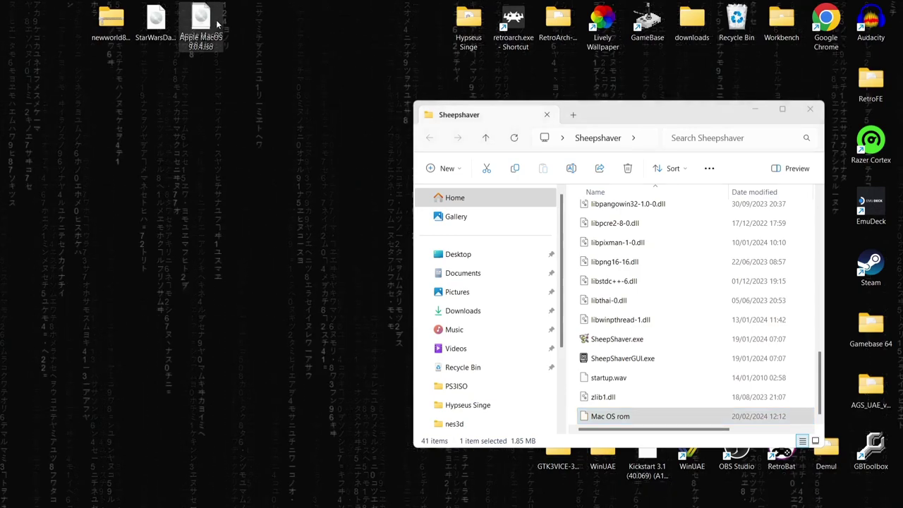
pyautogui.click(282, 35)
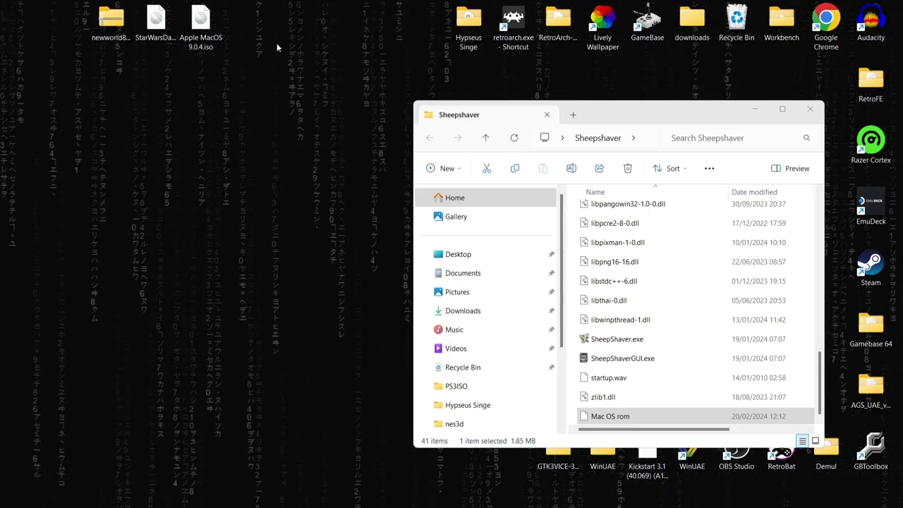
pyautogui.moveTo(201, 25); pyautogui.dragTo(630, 271)
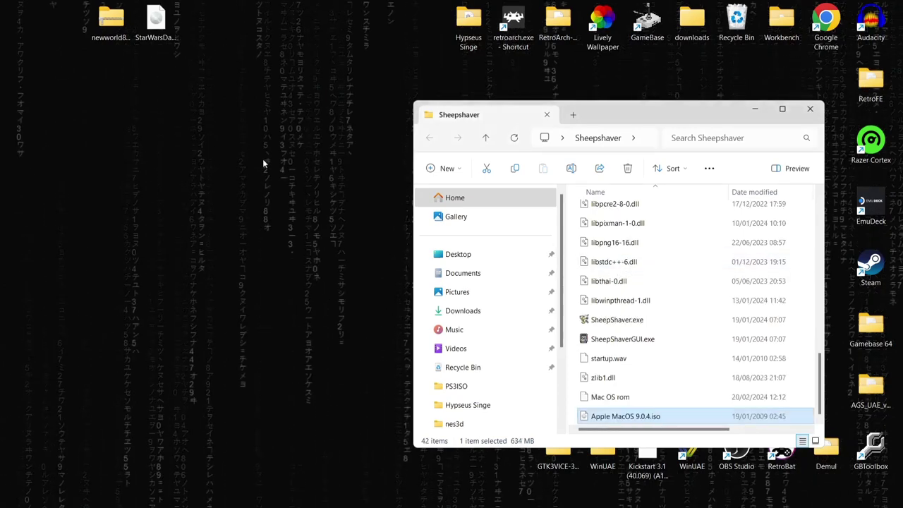
pyautogui.click(159, 24)
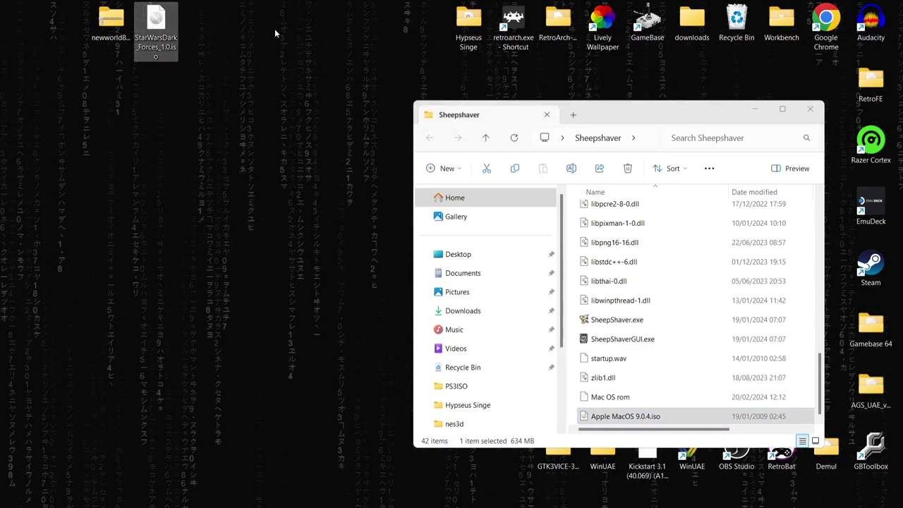
pyautogui.moveTo(166, 26); pyautogui.dragTo(632, 264)
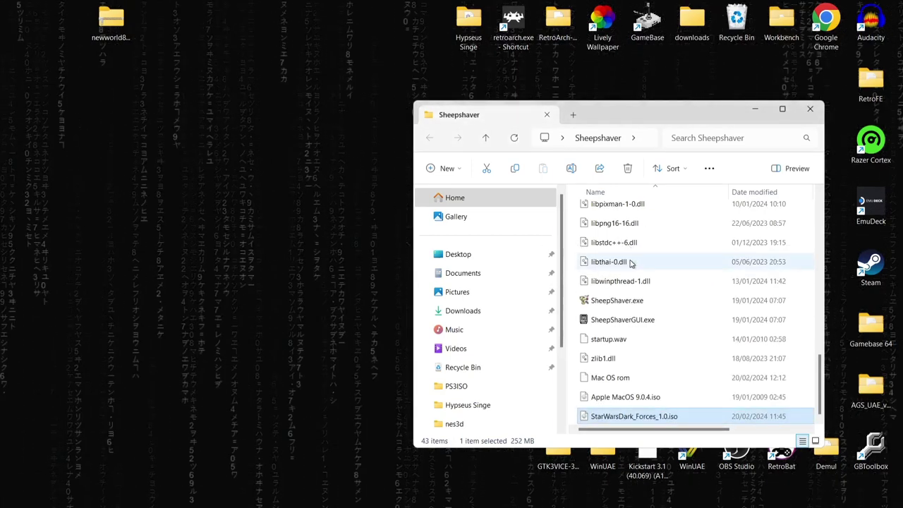
pyautogui.doubleClick(637, 121)
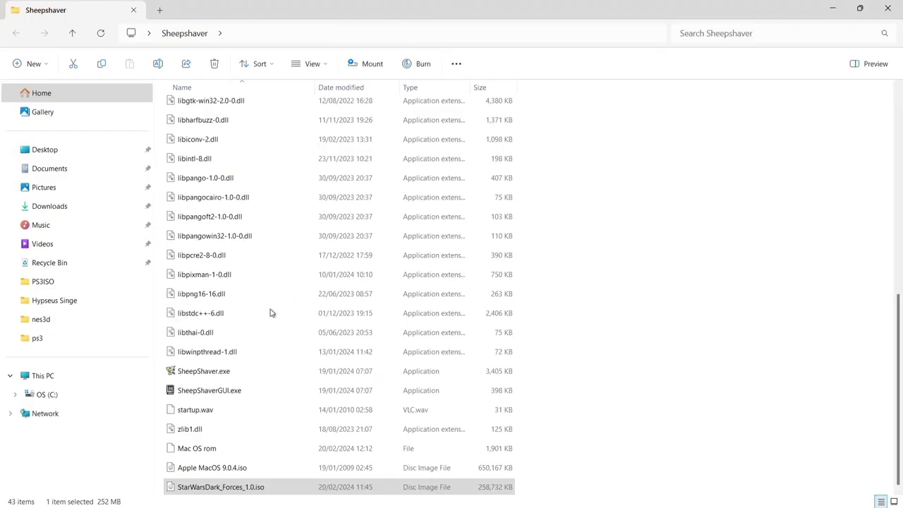
# Step: Launch SheepShaverGUI.exe and add Apple MacOS 9.0.4.iso to the Volumes list
pyautogui.doubleClick(253, 394)
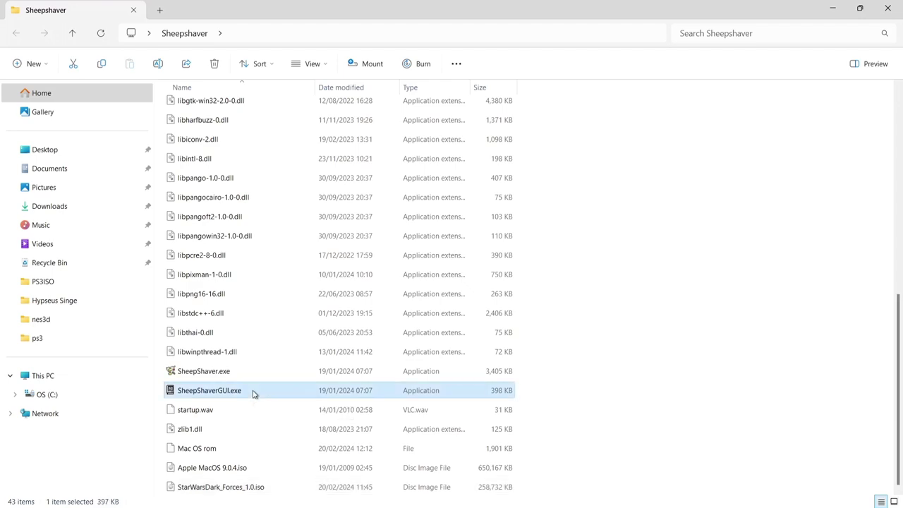
pyautogui.doubleClick(304, 121)
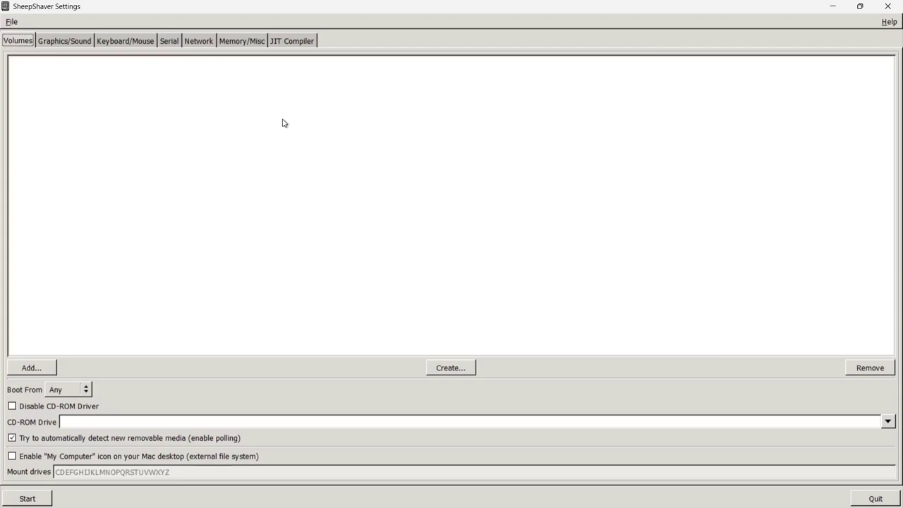
pyautogui.click(35, 367)
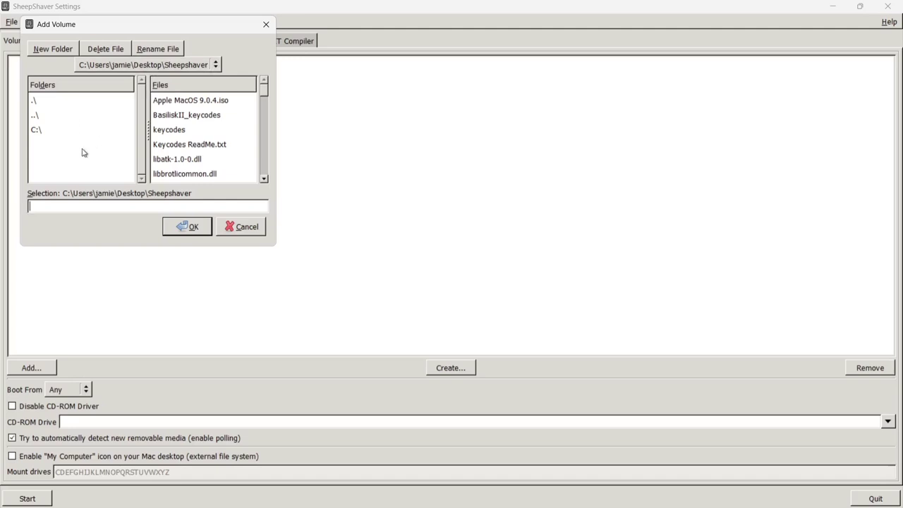
pyautogui.click(232, 101)
pyautogui.click(192, 227)
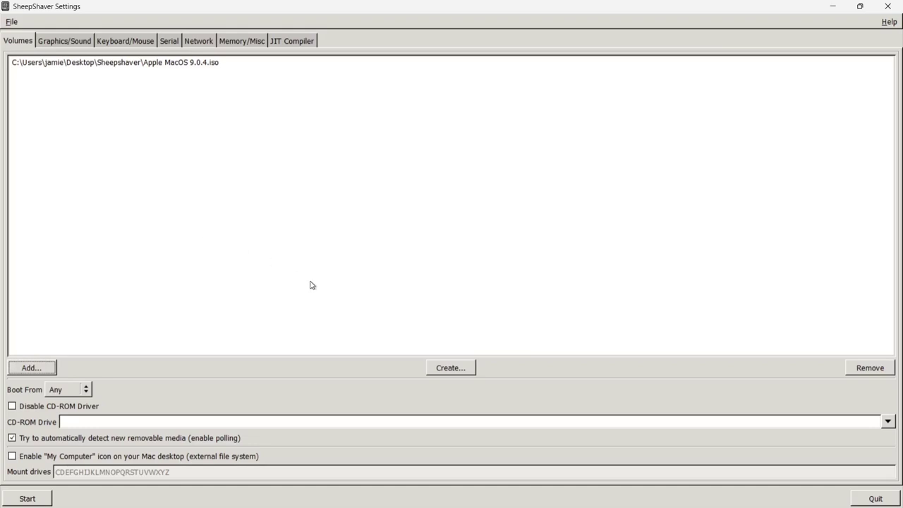
pyautogui.click(452, 368)
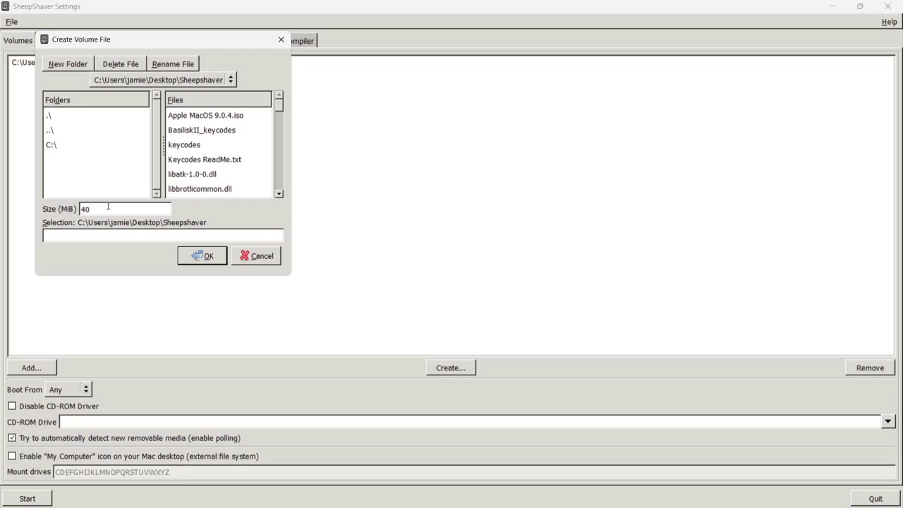
# Step: Set the new volume size to 2000 MiB, enter a file name, and create it
pyautogui.click(108, 207)
pyautogui.press('BackSpace')
pyautogui.press('BackSpace')
pyautogui.write('2000')
pyautogui.click(110, 234)
pyautogui.write('JustJamie')
pyautogui.click(199, 256)
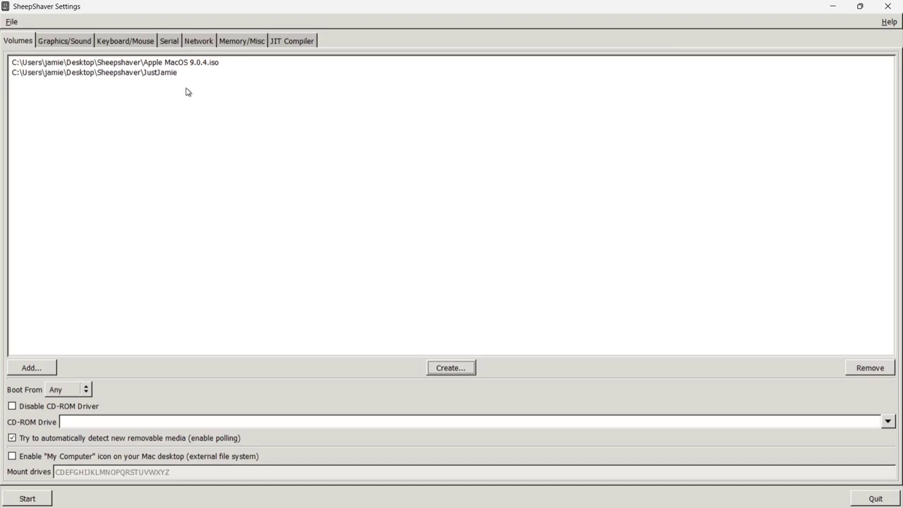
# Step: Set video to Window mode at 60 Hz with Maximum width and height
pyautogui.click(81, 46)
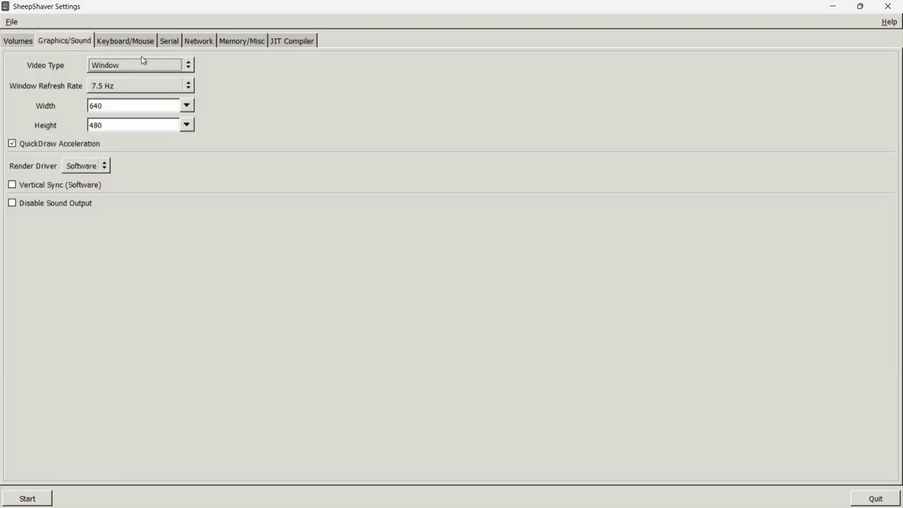
pyautogui.click(173, 68)
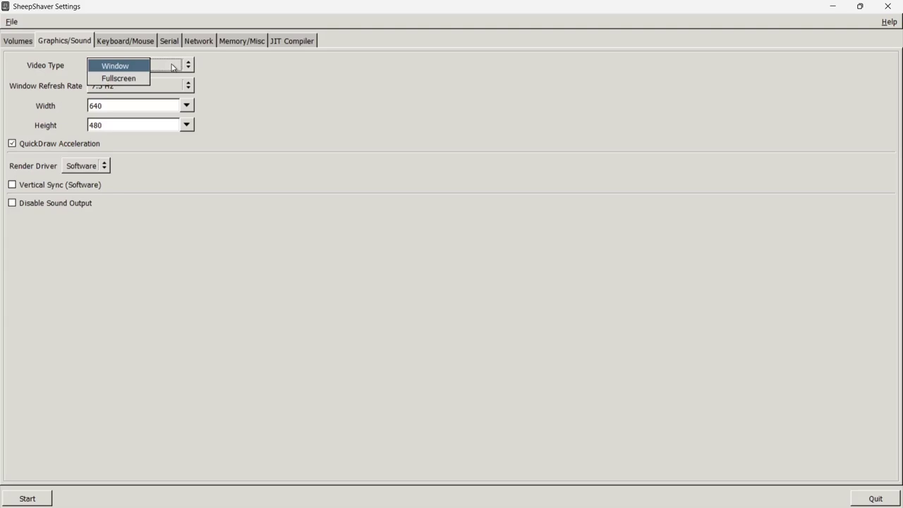
pyautogui.click(124, 70)
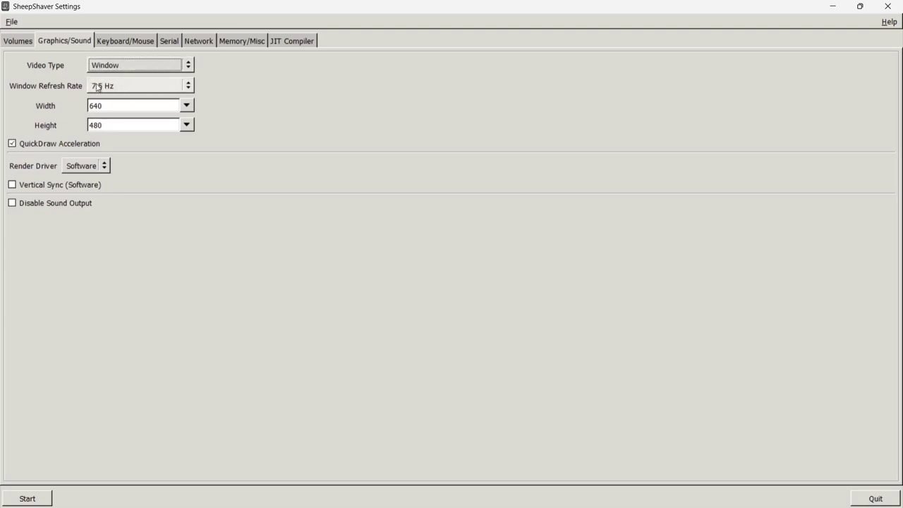
pyautogui.click(168, 87)
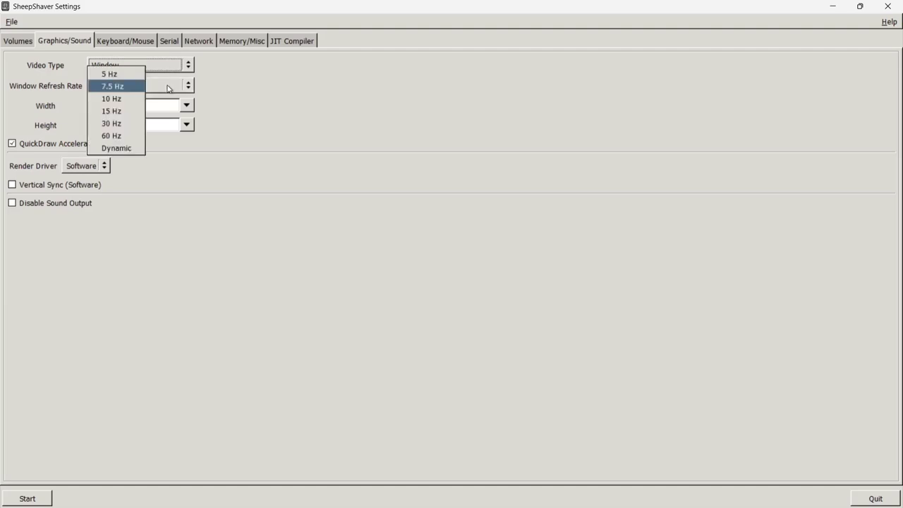
pyautogui.click(131, 139)
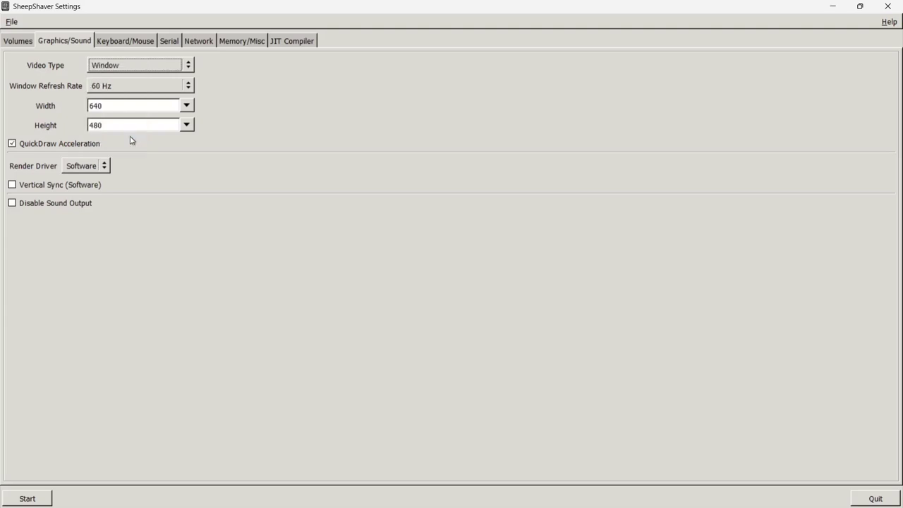
pyautogui.click(186, 106)
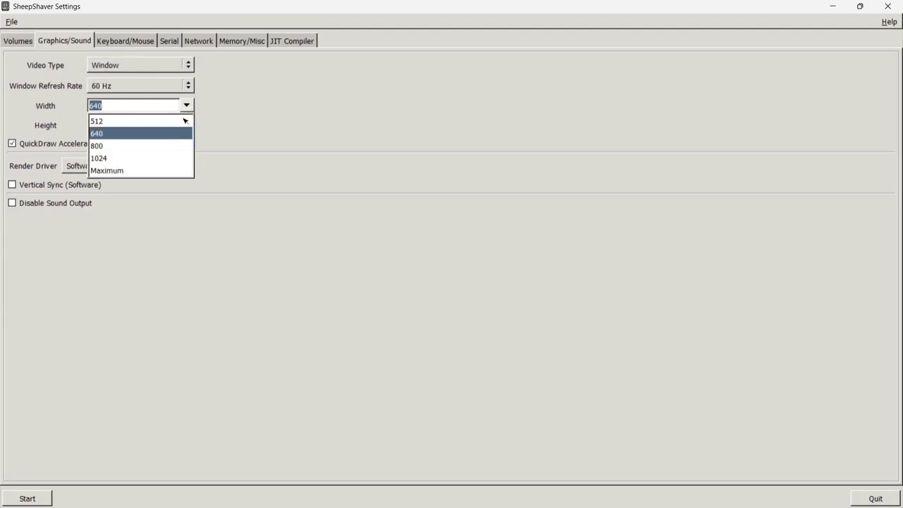
pyautogui.click(117, 171)
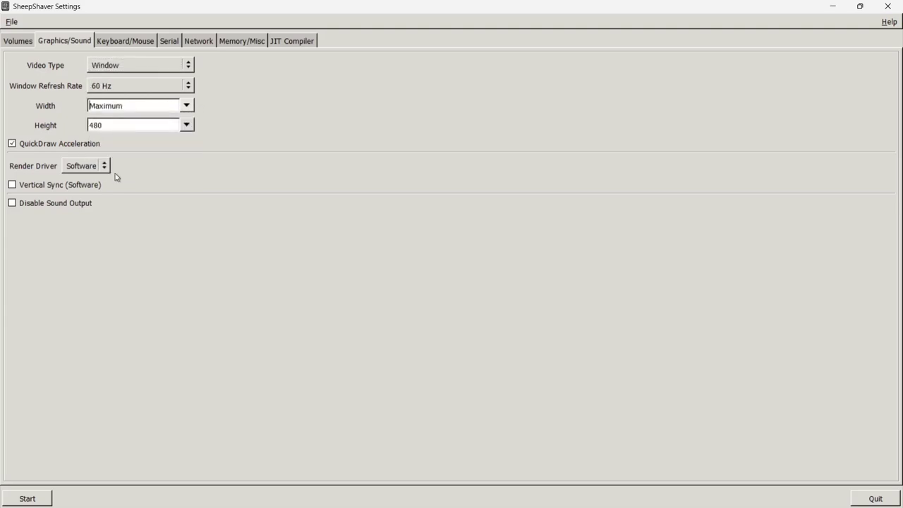
pyautogui.click(187, 126)
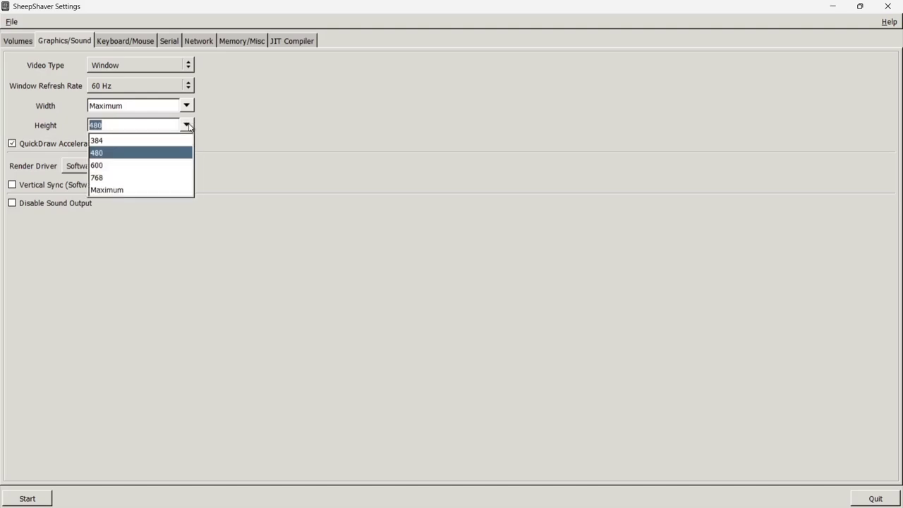
pyautogui.click(140, 192)
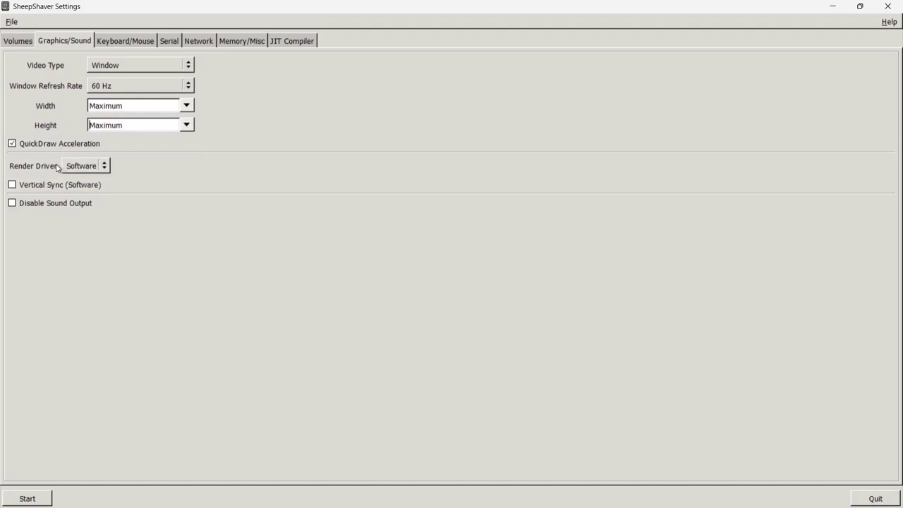
# Step: Switch the render driver to OpenGL and enable Vertical Sync
pyautogui.click(102, 166)
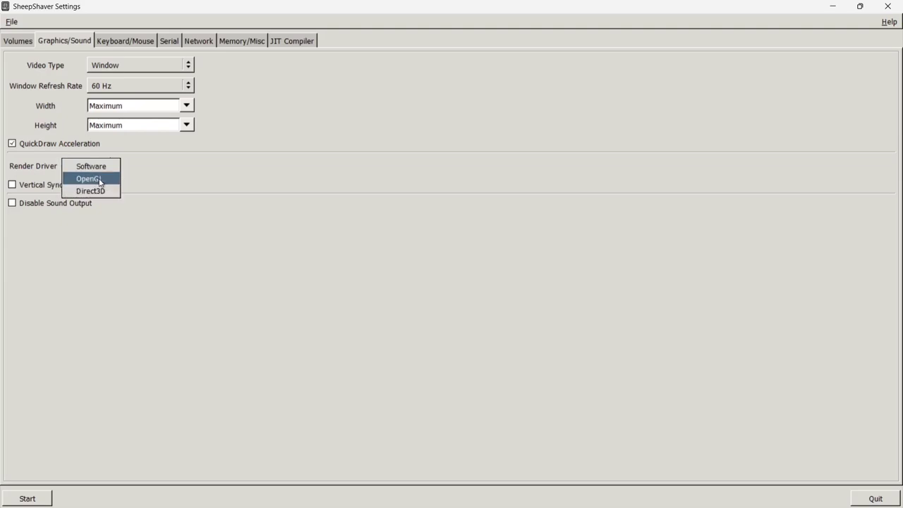
pyautogui.click(111, 182)
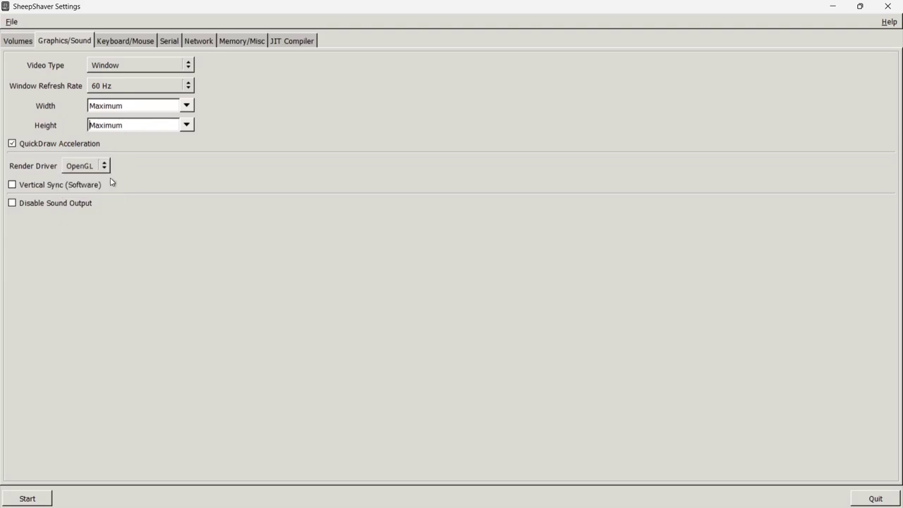
pyautogui.click(12, 186)
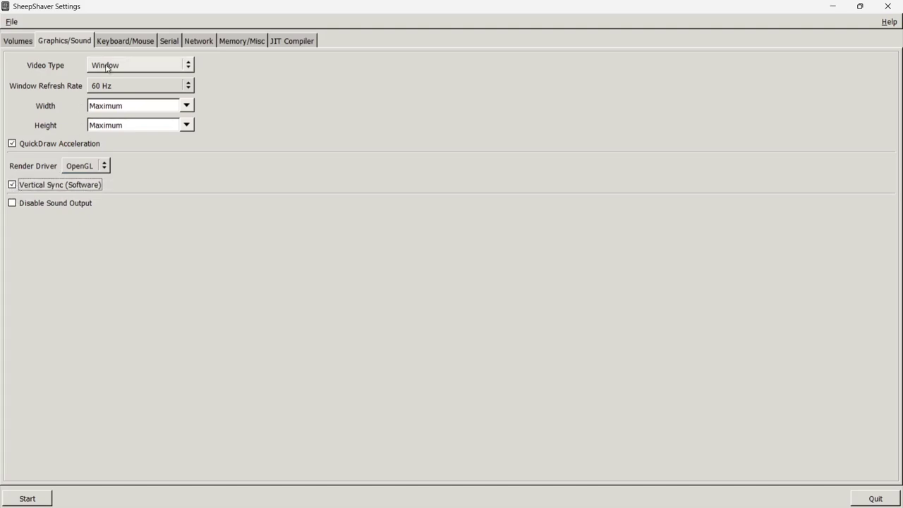
pyautogui.click(145, 42)
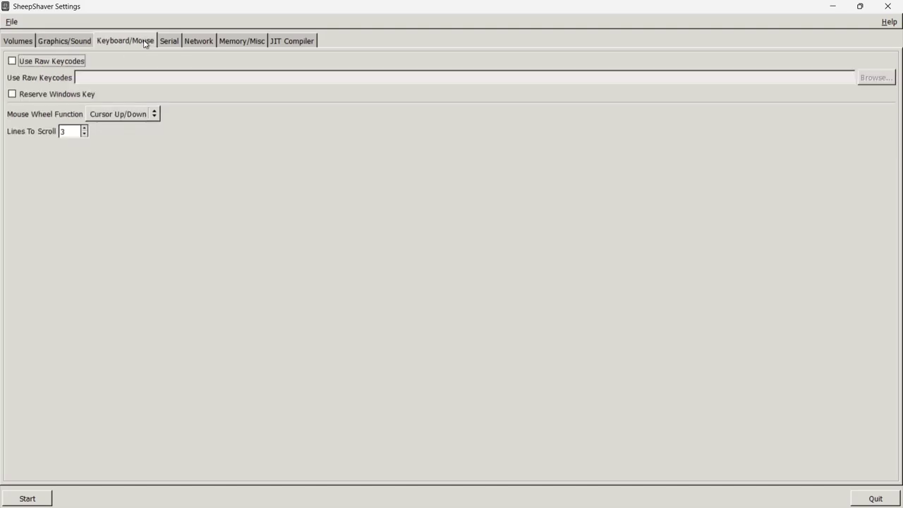
# Step: Enable raw keycodes using the BasiliskII_keycodes file from the Sheepshaver folder
pyautogui.click(11, 62)
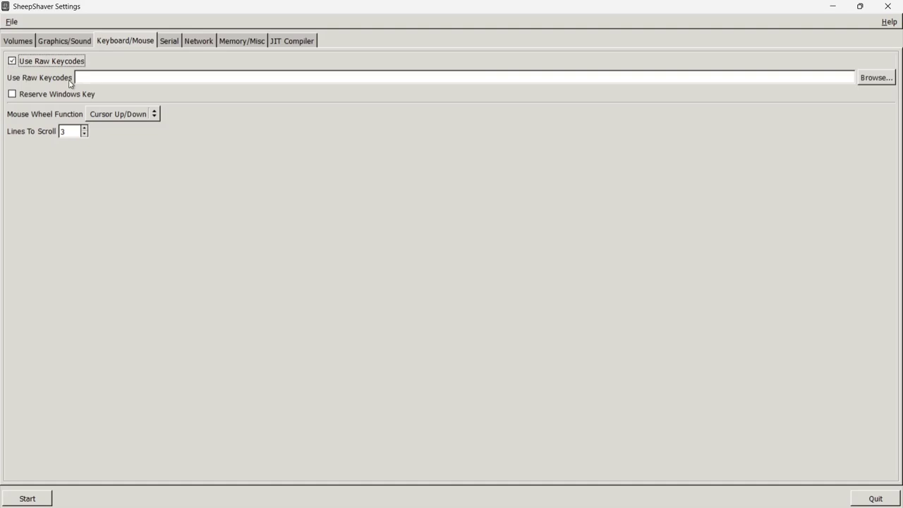
pyautogui.click(873, 77)
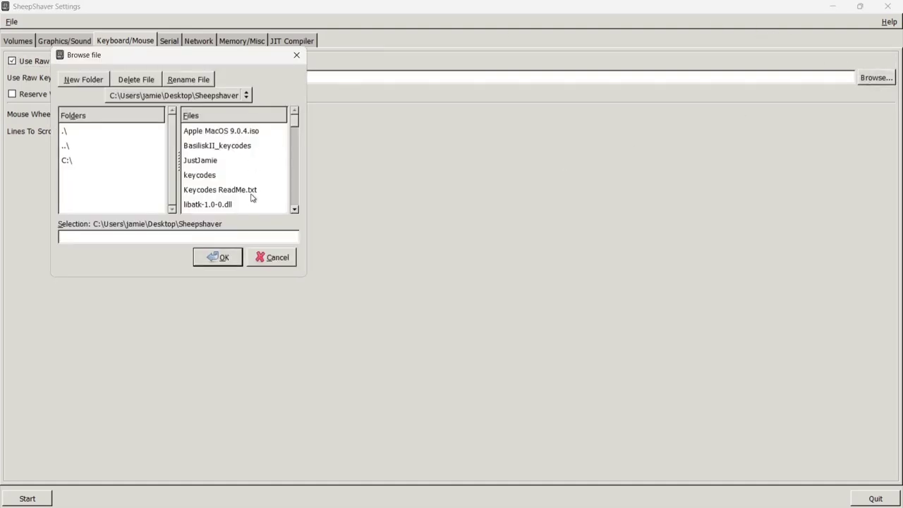
pyautogui.click(237, 146)
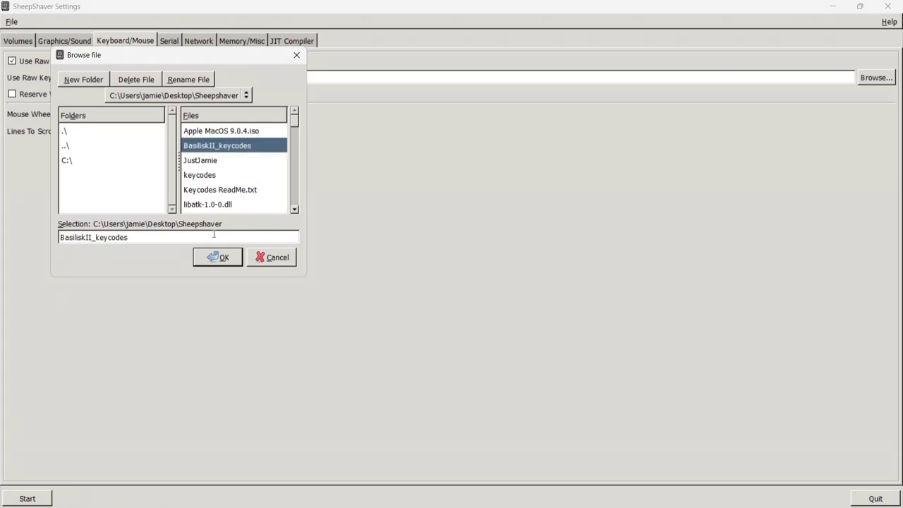
pyautogui.click(218, 257)
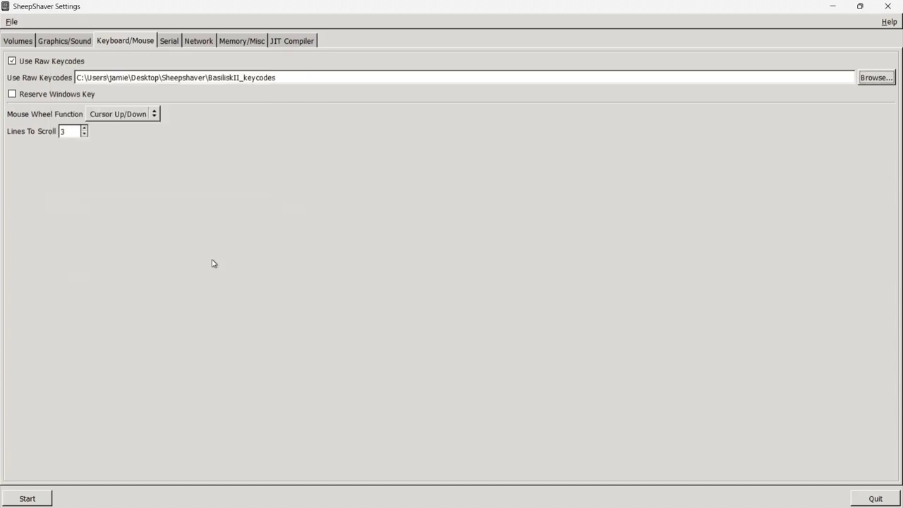
pyautogui.click(229, 43)
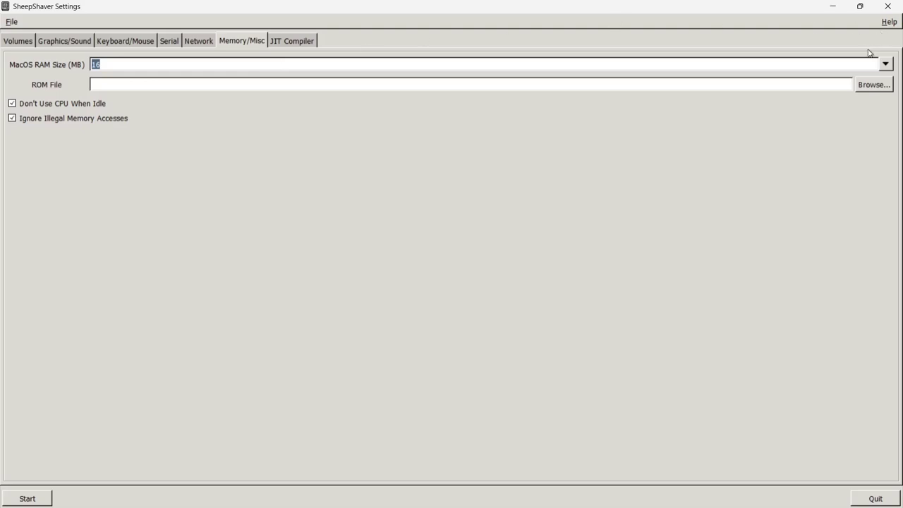
# Step: Set the Mac OS RAM size to 1024 MB
pyautogui.click(884, 65)
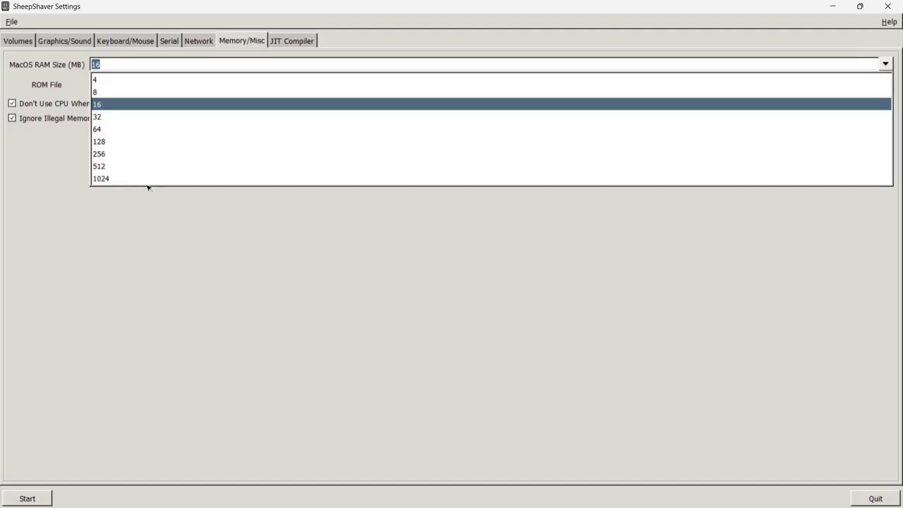
pyautogui.click(101, 179)
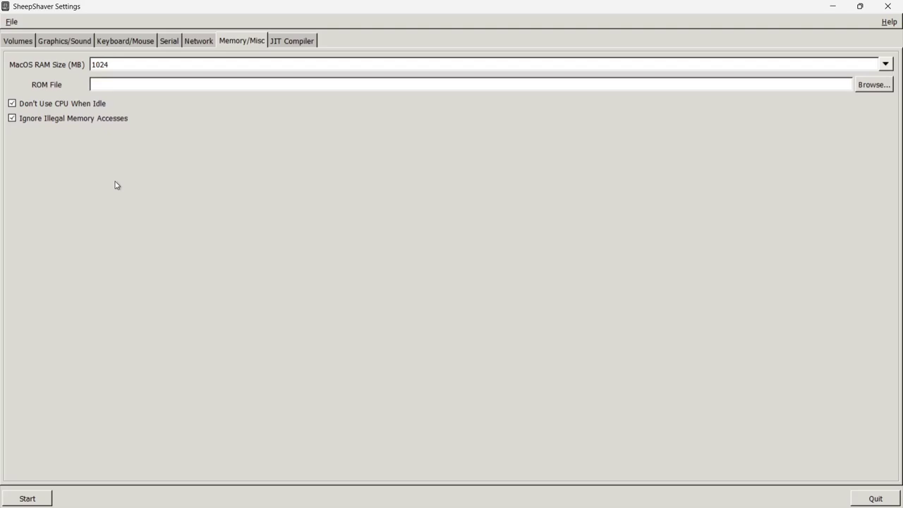
pyautogui.click(20, 42)
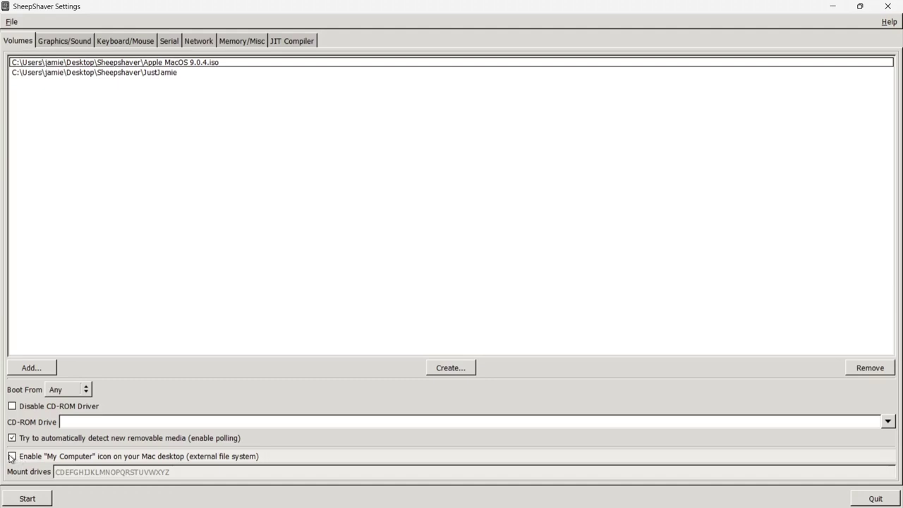
# Step: Enable the My Computer desktop icon option and start the emulated Mac
pyautogui.click(11, 456)
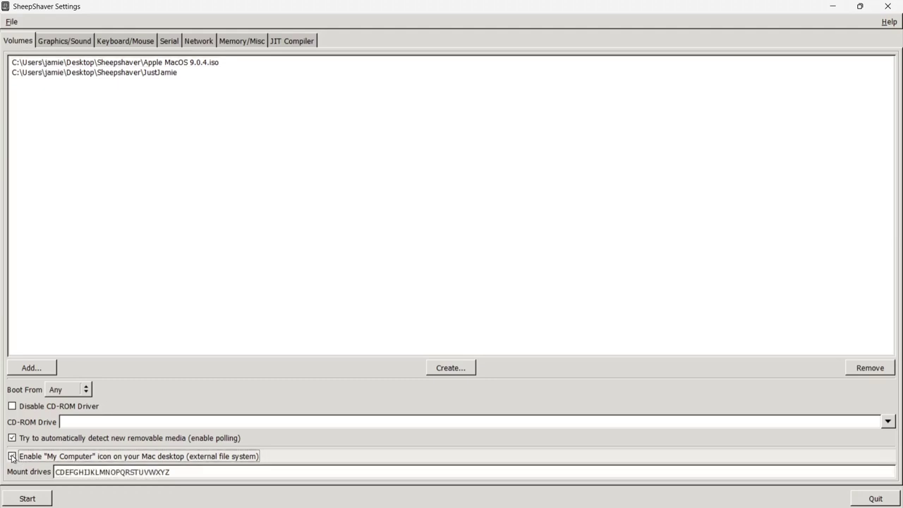
pyautogui.click(26, 499)
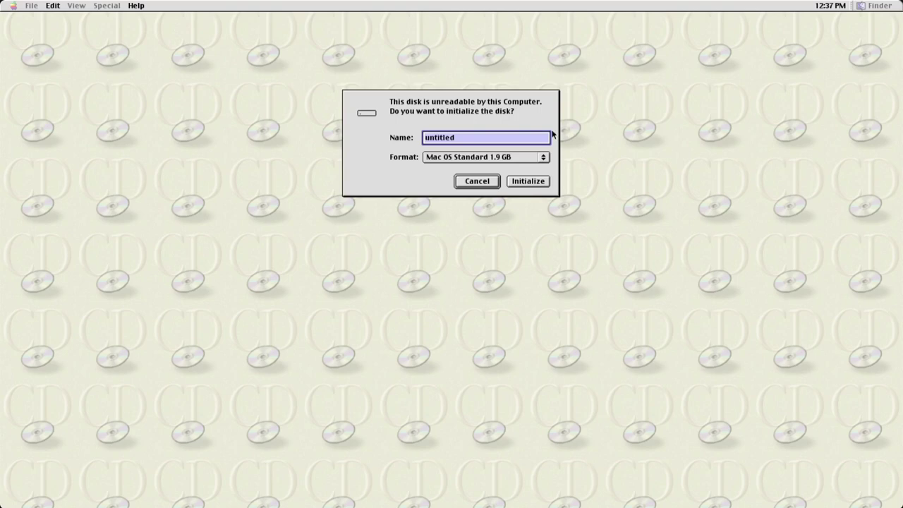
# Step: Rename the 'untitled' disk to JustJamie and initialize it, confirming the erase warning
pyautogui.click(477, 139)
pyautogui.press('BackSpace')
pyautogui.press('BackSpace')
pyautogui.press('BackSpace')
pyautogui.press('BackSpace')
pyautogui.press('BackSpace')
pyautogui.press('BackSpace')
pyautogui.press('BackSpace')
pyautogui.press('BackSpace')
pyautogui.write('JustJamie')
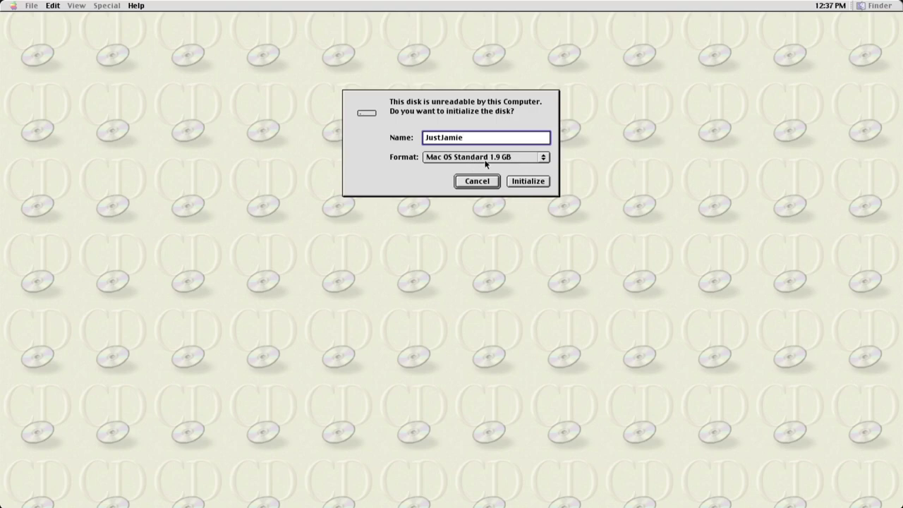
pyautogui.click(527, 182)
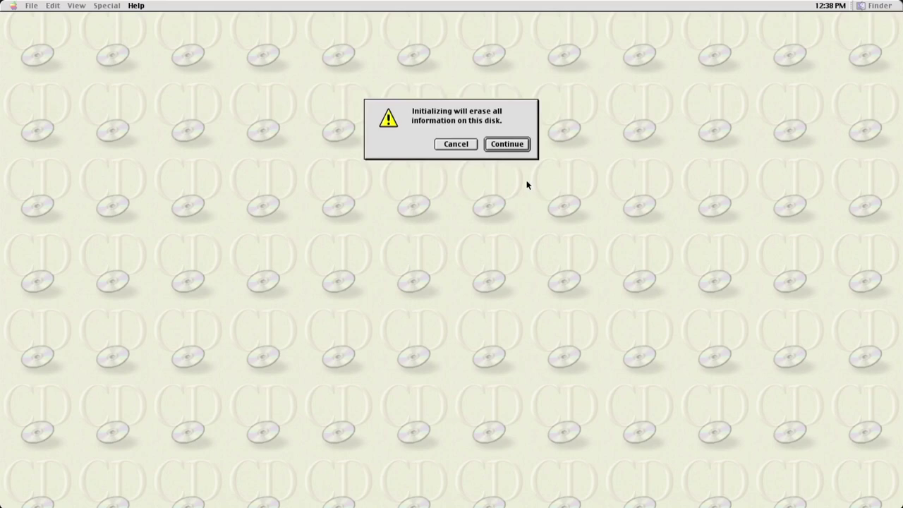
pyautogui.click(507, 145)
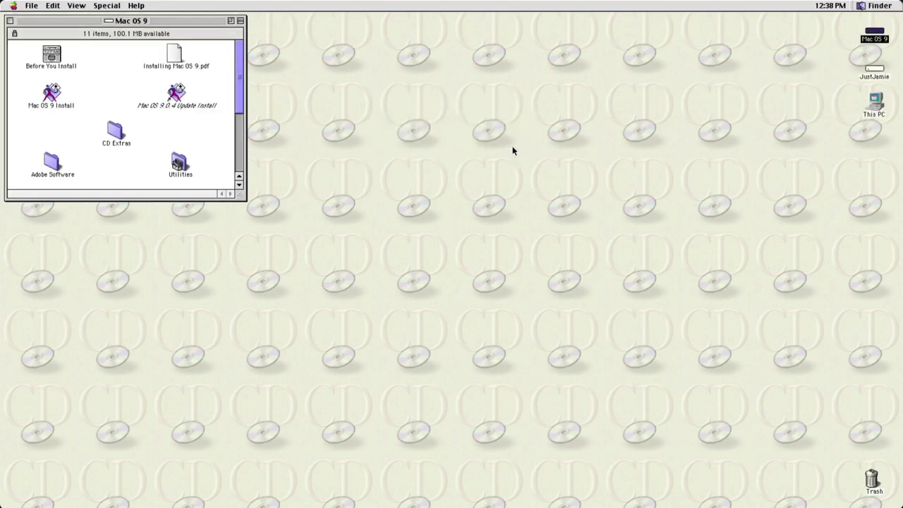
# Step: Browse the host C drive through This PC, close both windows, and launch Mac OS 9 Install
pyautogui.doubleClick(875, 105)
pyautogui.moveTo(89, 22); pyautogui.dragTo(397, 117)
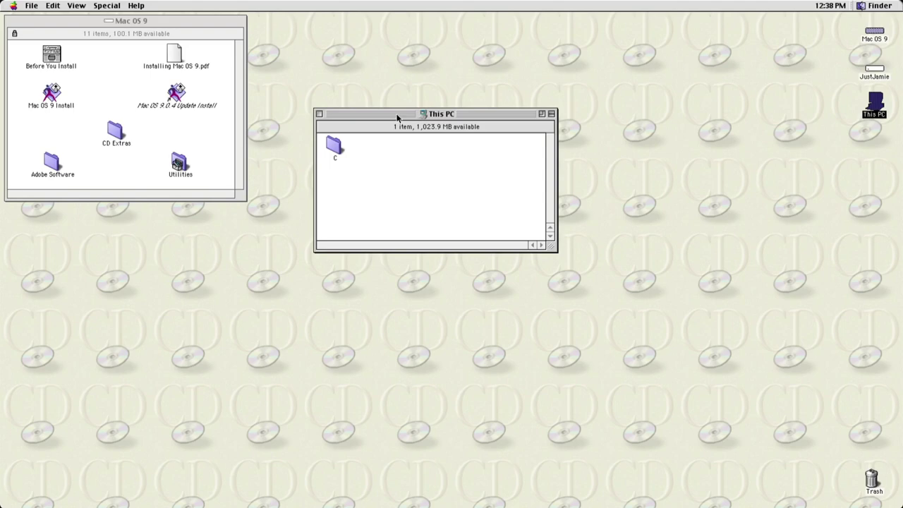
pyautogui.doubleClick(332, 145)
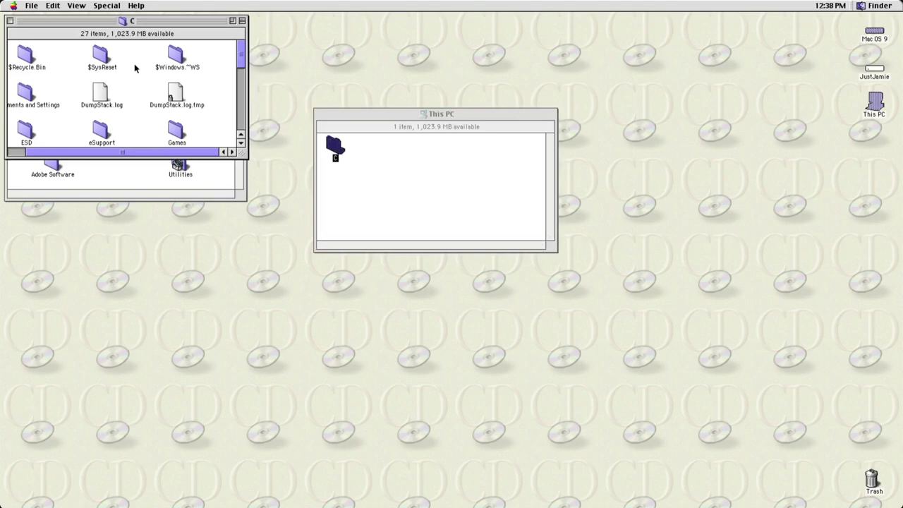
pyautogui.moveTo(240, 54); pyautogui.dragTo(242, 79)
pyautogui.click(10, 21)
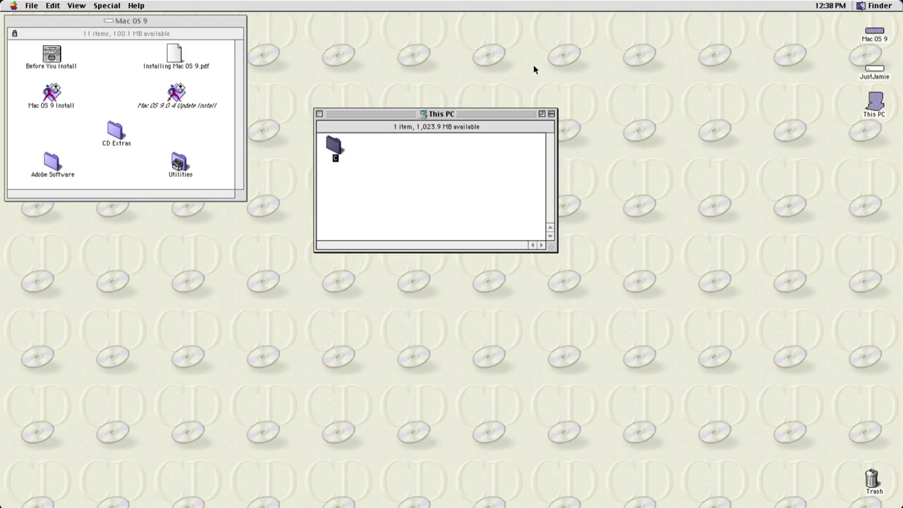
pyautogui.click(319, 114)
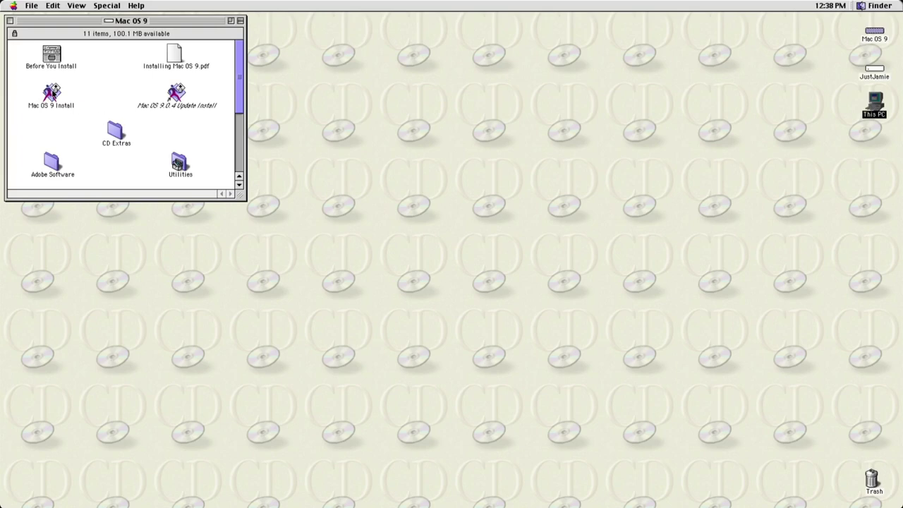
pyautogui.doubleClick(53, 96)
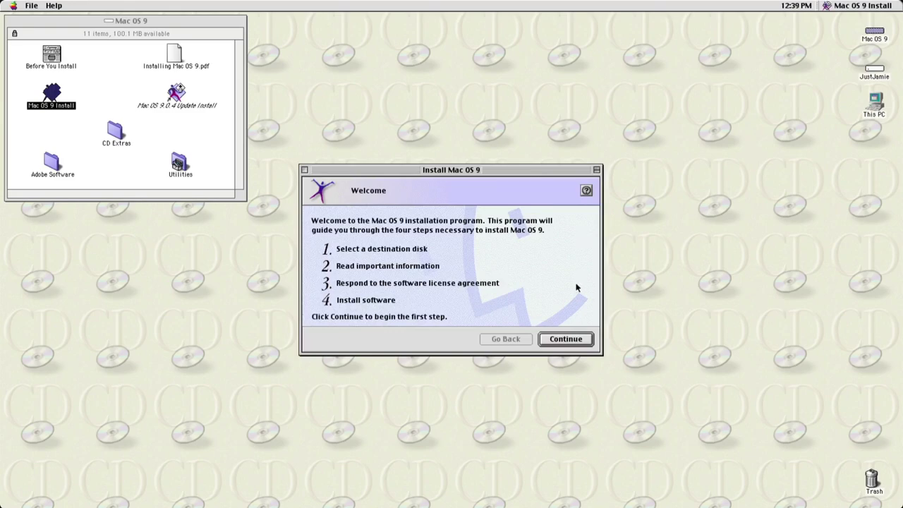
# Step: Install Mac OS 9 onto JustJamie, agreeing to the license, then quit the finished installer
pyautogui.click(571, 341)
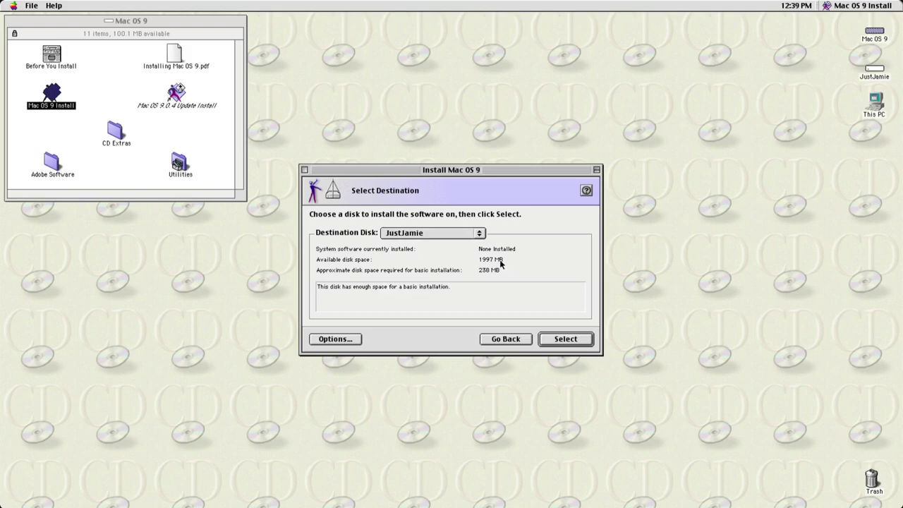
pyautogui.click(566, 341)
pyautogui.click(566, 341)
pyautogui.click(567, 342)
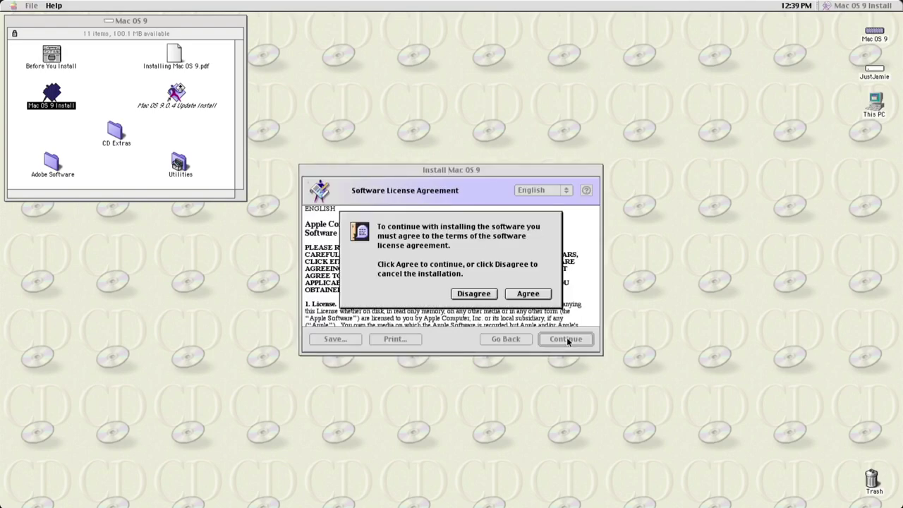
pyautogui.click(528, 293)
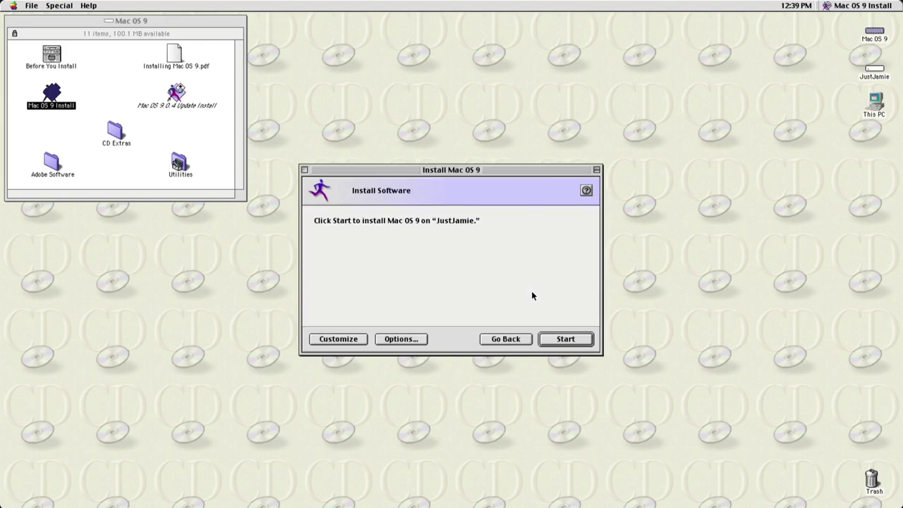
pyautogui.click(564, 339)
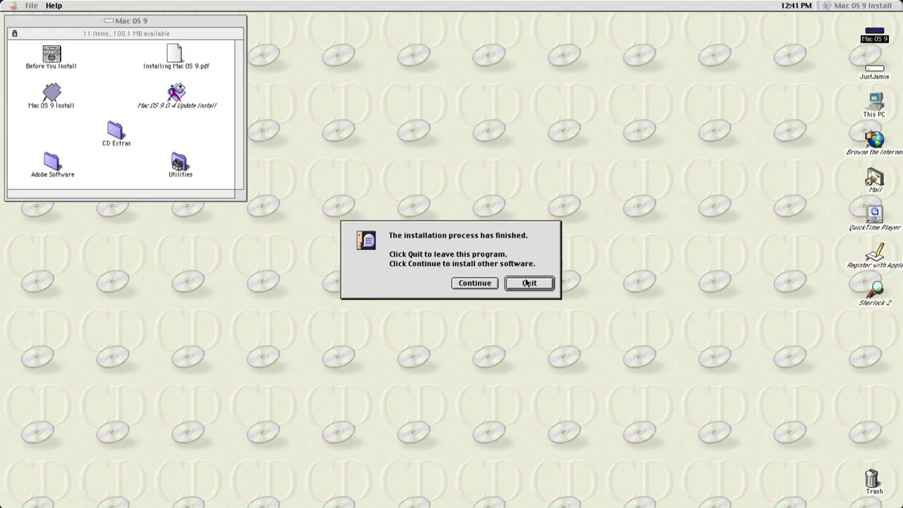
pyautogui.click(526, 282)
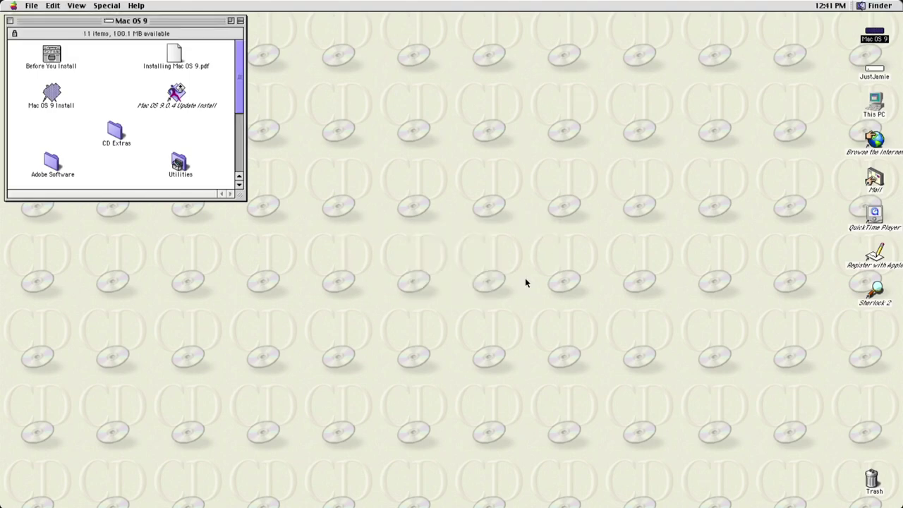
# Step: Close the Mac OS 9 CD window and shut down the emulated Mac via Special > Shut Down
pyautogui.click(96, 24)
pyautogui.moveTo(96, 24); pyautogui.dragTo(173, 22)
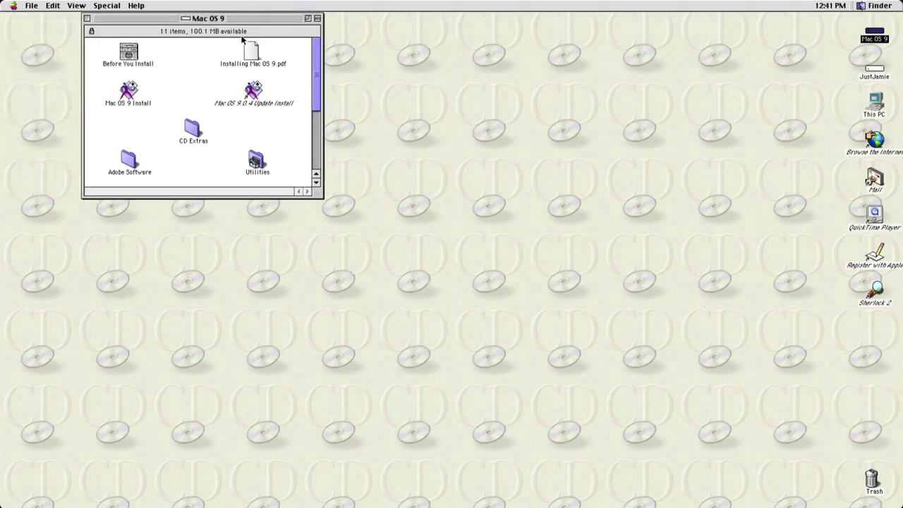
pyautogui.click(86, 19)
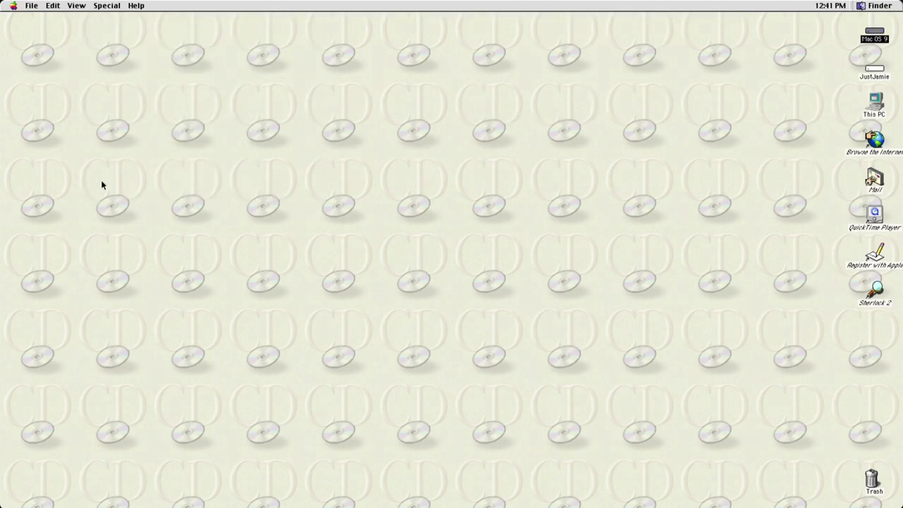
pyautogui.click(106, 6)
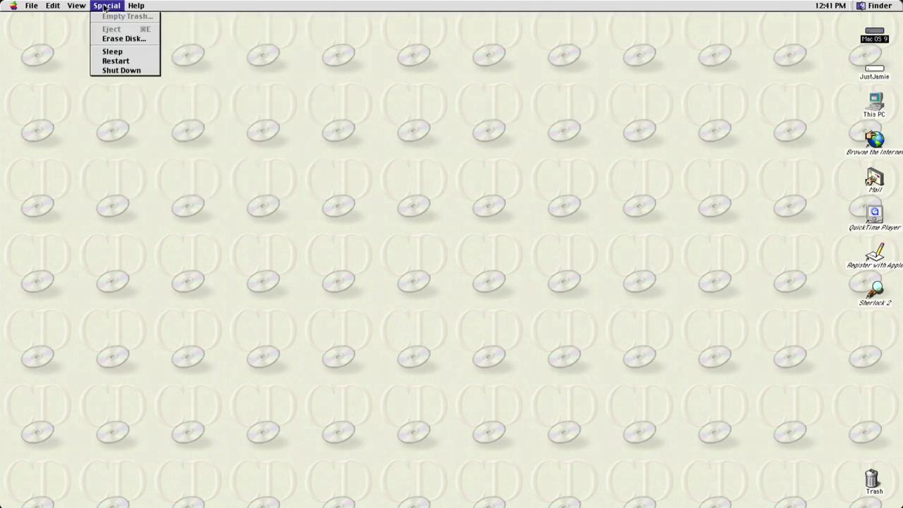
pyautogui.click(123, 70)
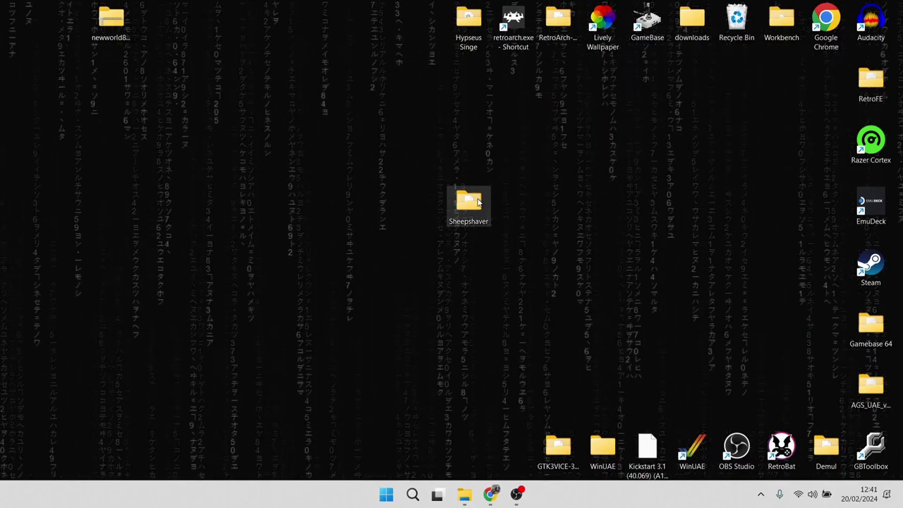
# Step: Open the Sheepshaver folder full screen and launch SheepShaver Settings
pyautogui.doubleClick(478, 202)
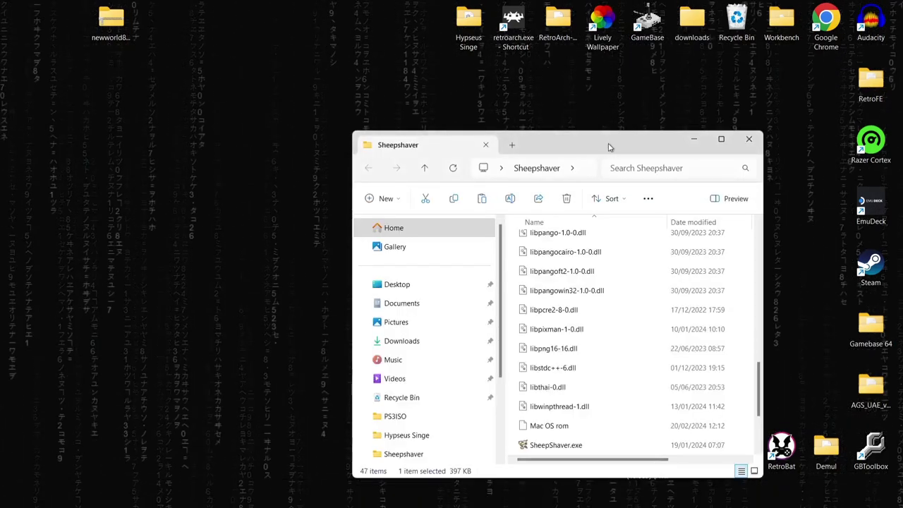
pyautogui.doubleClick(608, 147)
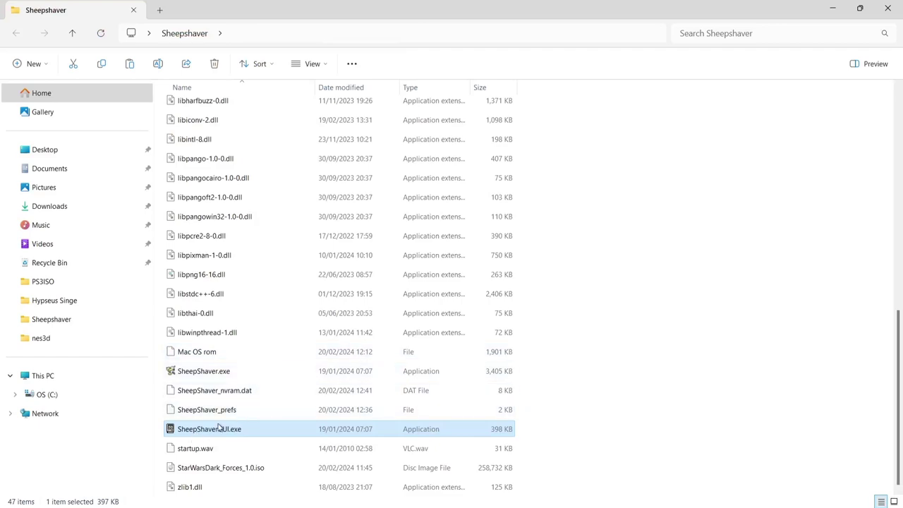
pyautogui.doubleClick(239, 430)
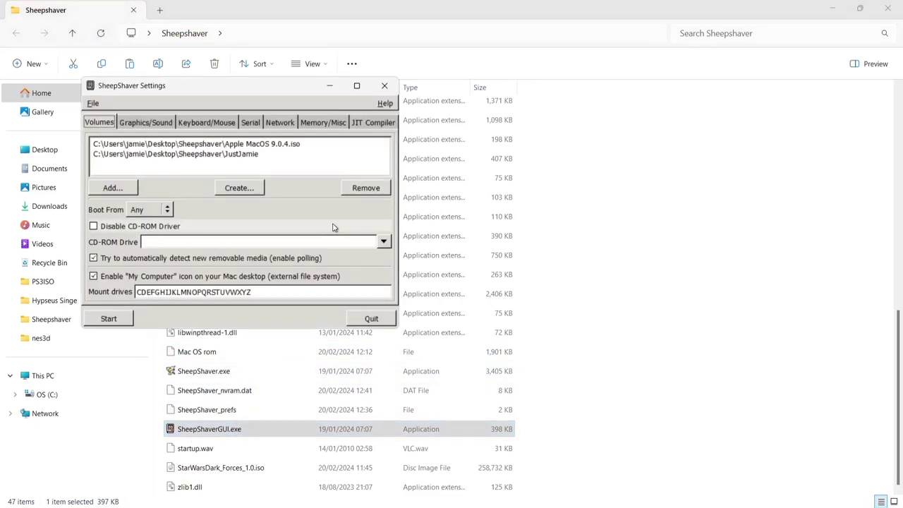
# Step: Swap the Apple MacOS 9.0.4.iso volume for StarWarsDark_Forces_1.0.iso and start the Mac
pyautogui.click(230, 144)
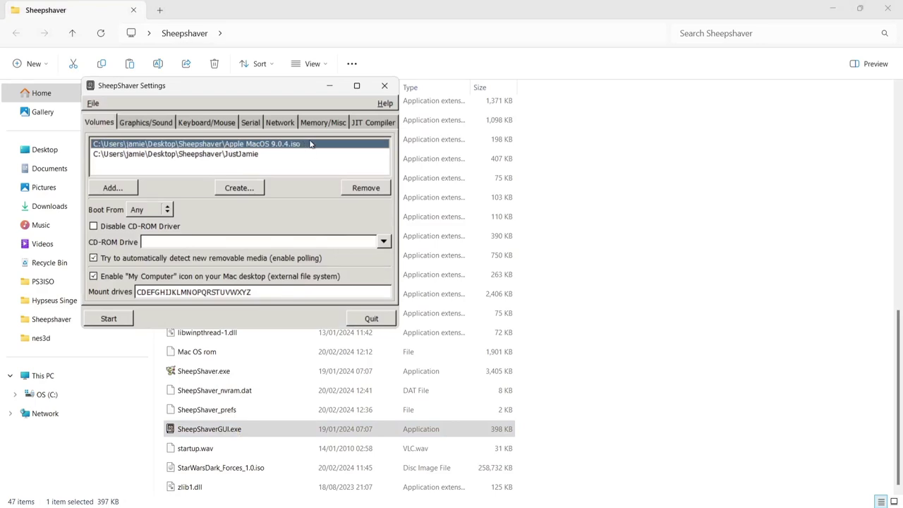
pyautogui.click(366, 188)
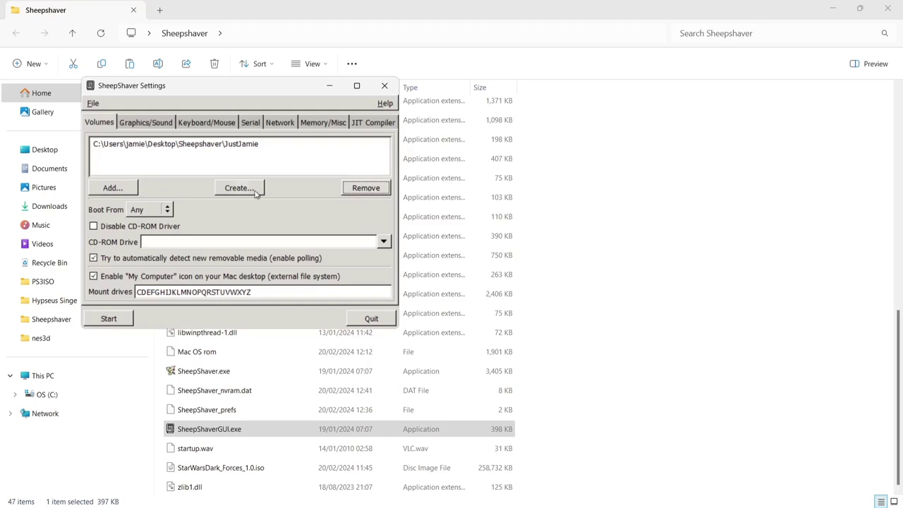
pyautogui.click(113, 188)
pyautogui.moveTo(340, 168); pyautogui.dragTo(350, 245)
pyautogui.click(311, 238)
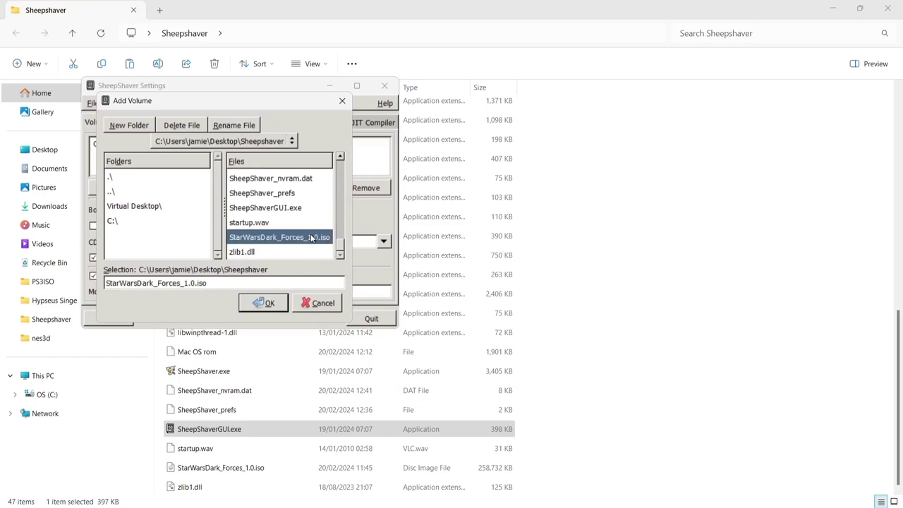
pyautogui.click(267, 304)
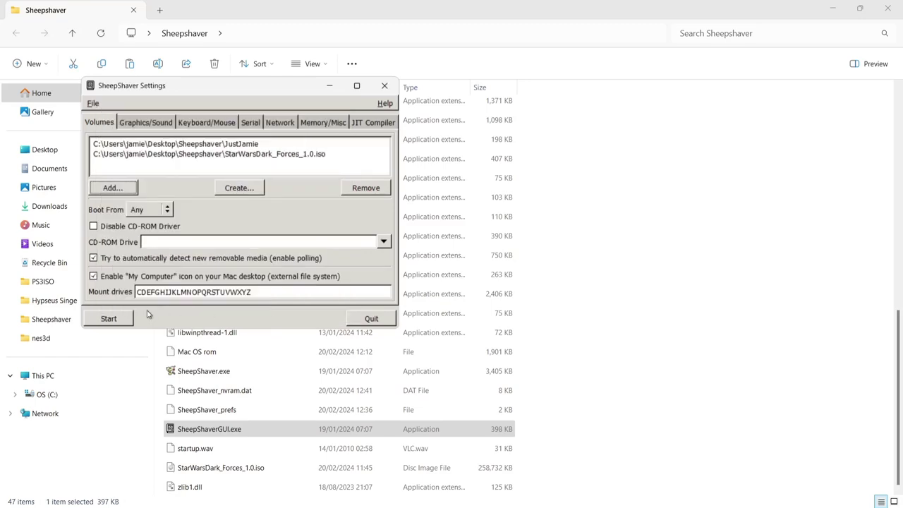
pyautogui.click(107, 318)
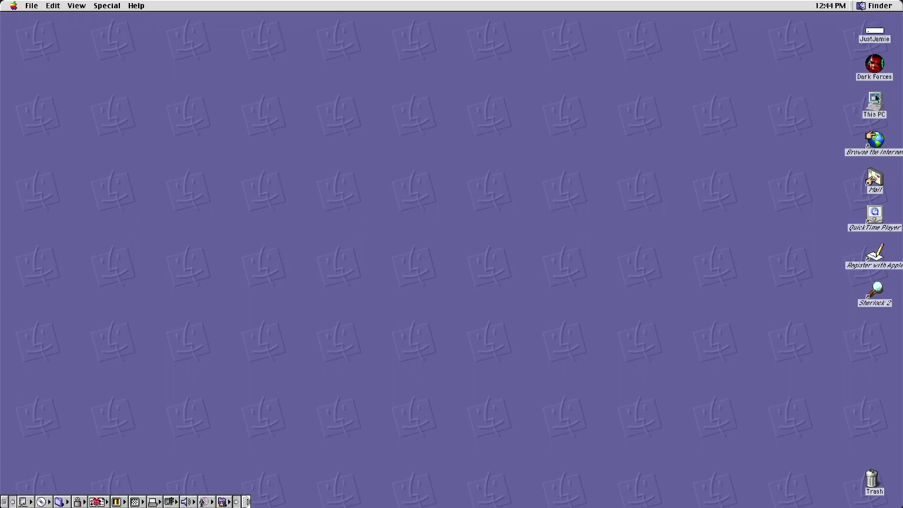
# Step: Open the Dark Forces disk and its Standard Install folder, then close both and deselect the icon
pyautogui.doubleClick(873, 66)
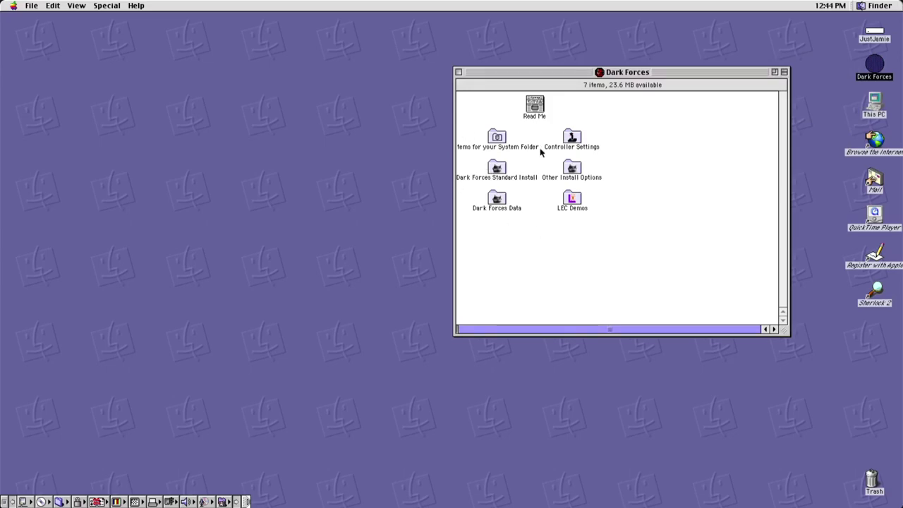
pyautogui.doubleClick(500, 170)
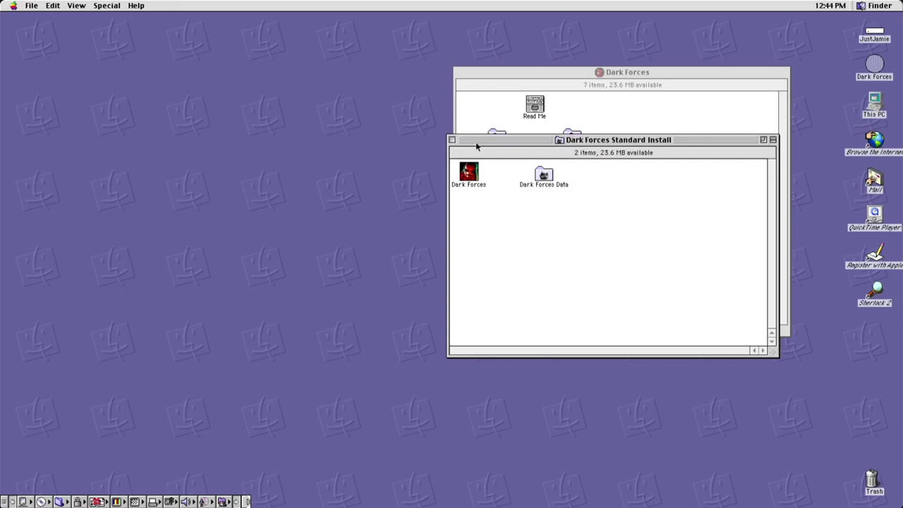
pyautogui.click(452, 140)
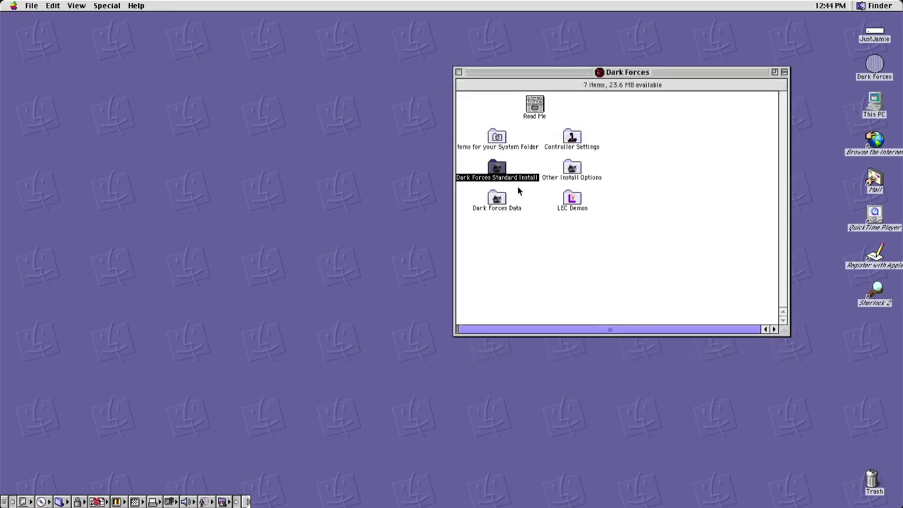
pyautogui.click(458, 72)
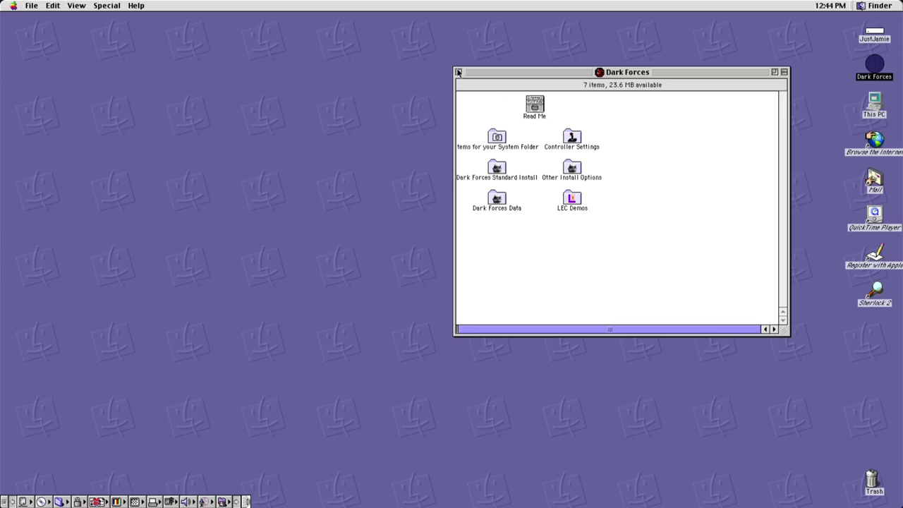
pyautogui.click(455, 119)
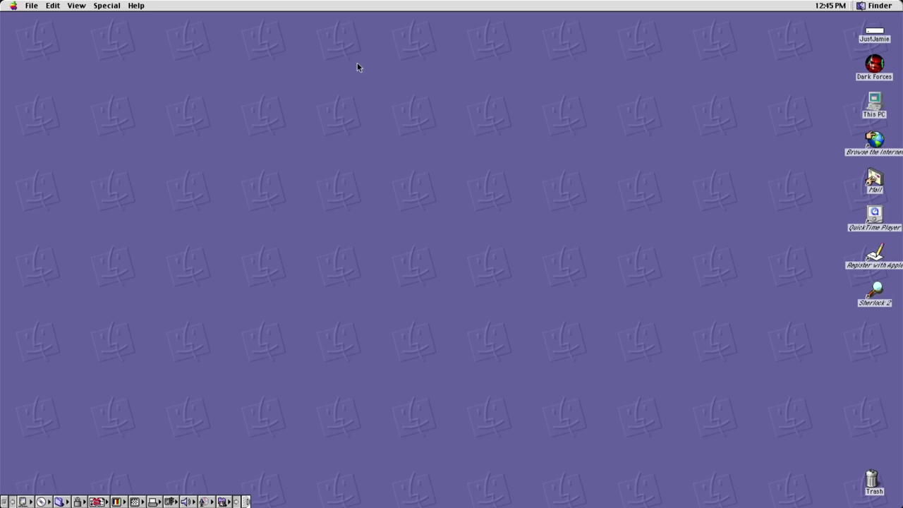
# Step: Preview the Peanuts Azul, Pistachio Light, Poppy and Sunny desktop patterns
pyautogui.keyDown('ctrl'); pyautogui.click(342, 156); pyautogui.keyUp('ctrl')
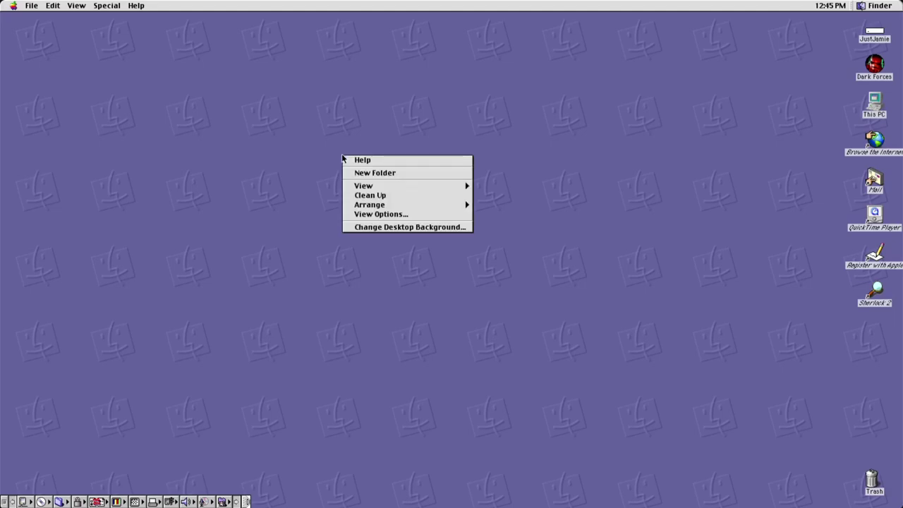
pyautogui.click(407, 227)
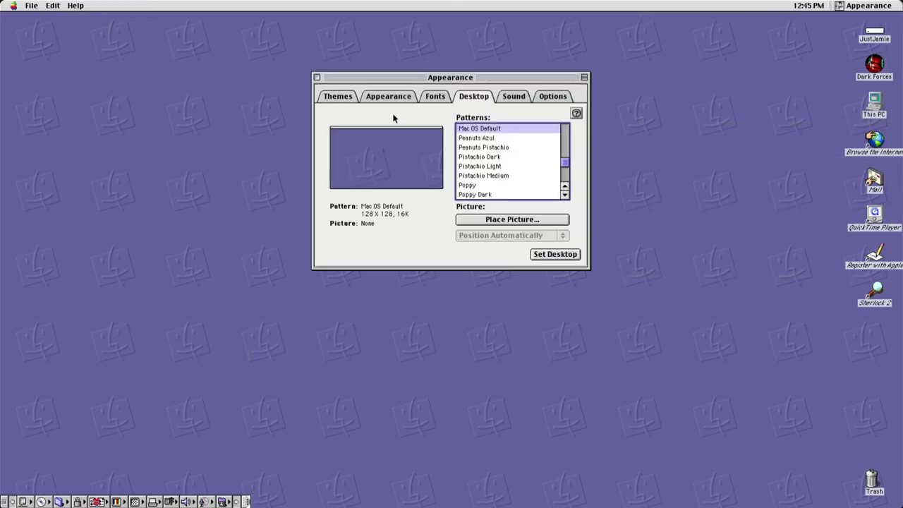
pyautogui.click(491, 139)
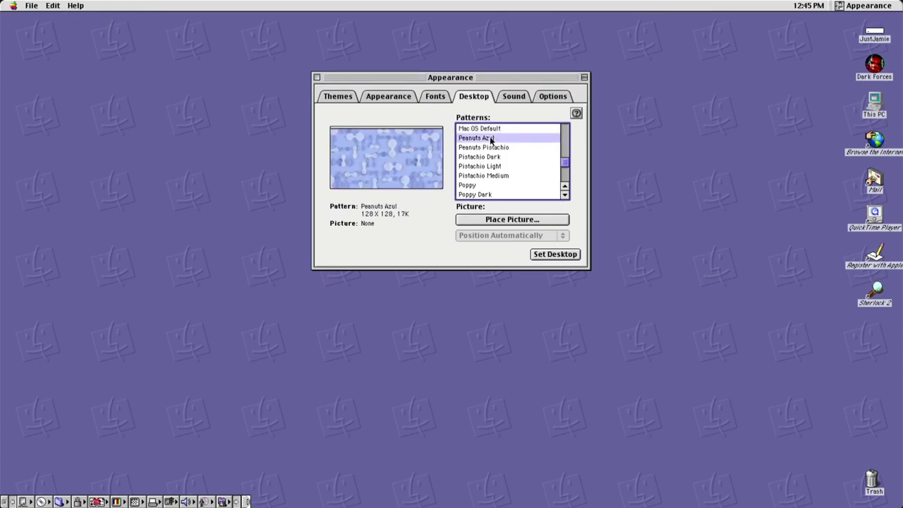
pyautogui.click(496, 167)
pyautogui.click(496, 187)
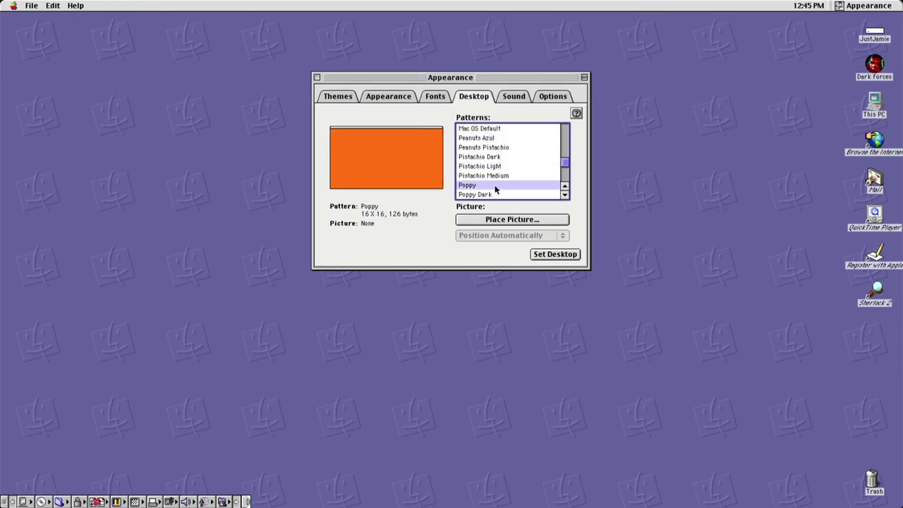
pyautogui.moveTo(565, 163); pyautogui.dragTo(566, 177)
pyautogui.click(493, 157)
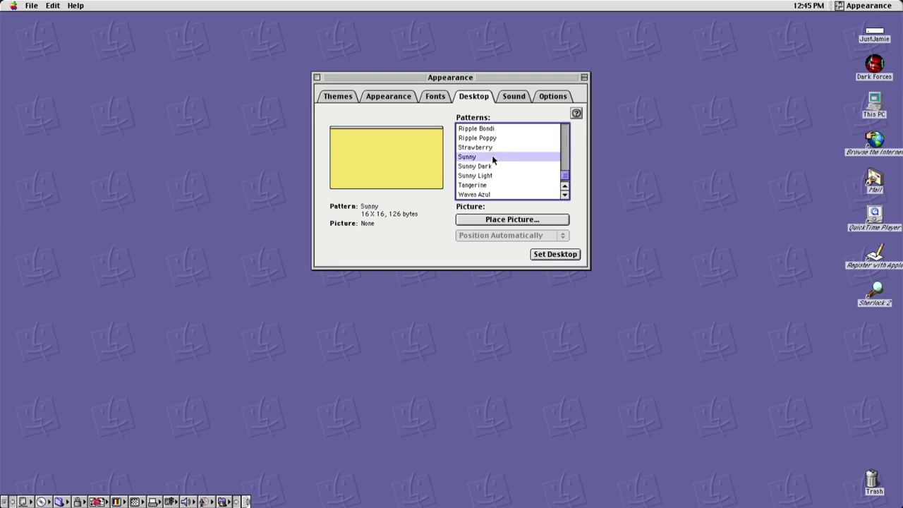
# Step: Try the Blueberry Oxygen, Lime Horizon and Strawberry Parabola themes, settling on Mono Blue
pyautogui.click(348, 97)
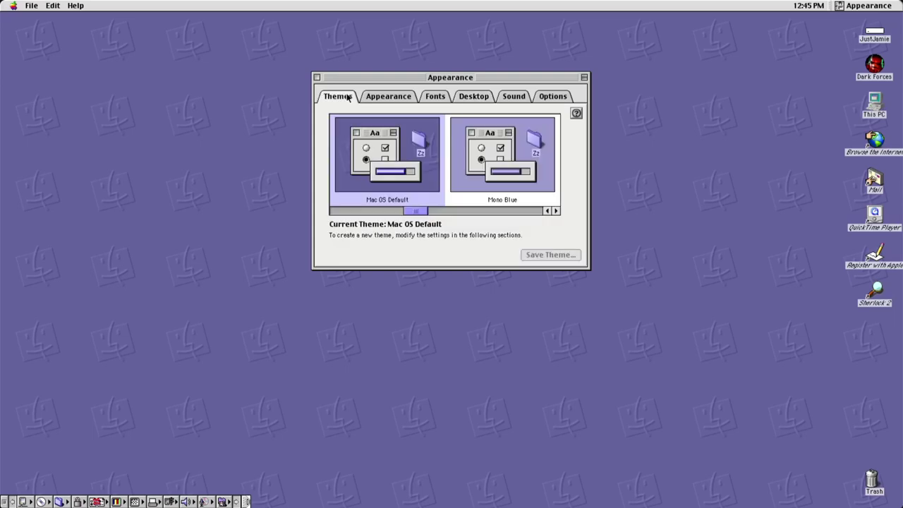
pyautogui.click(549, 185)
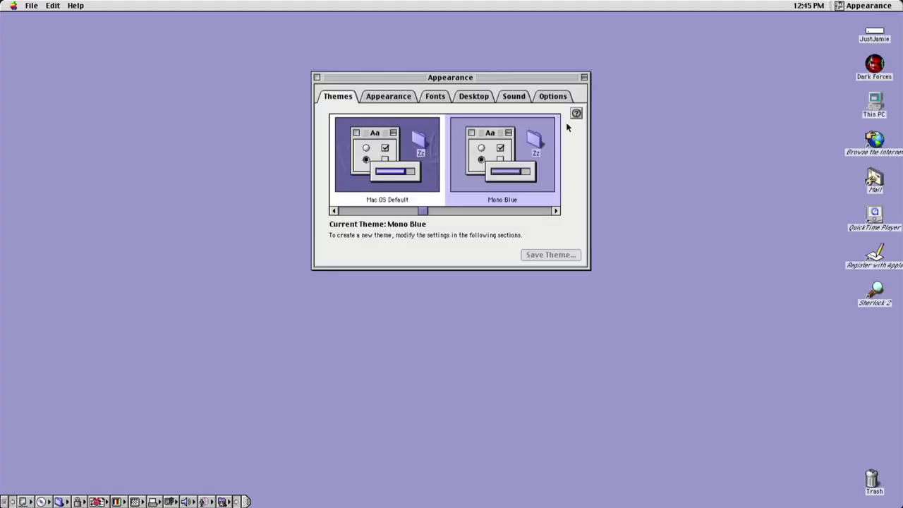
pyautogui.click(556, 211)
pyautogui.click(555, 211)
pyautogui.click(421, 157)
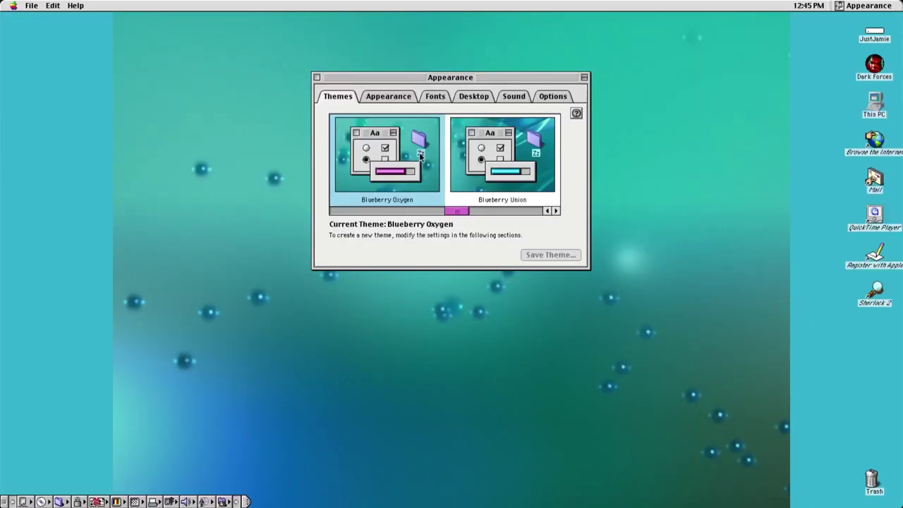
pyautogui.click(556, 211)
pyautogui.click(538, 177)
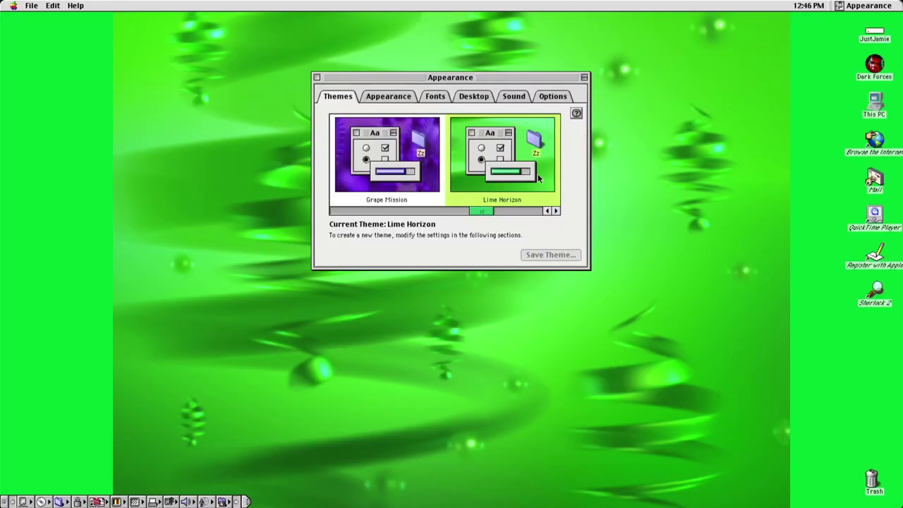
pyautogui.moveTo(492, 211); pyautogui.dragTo(517, 211)
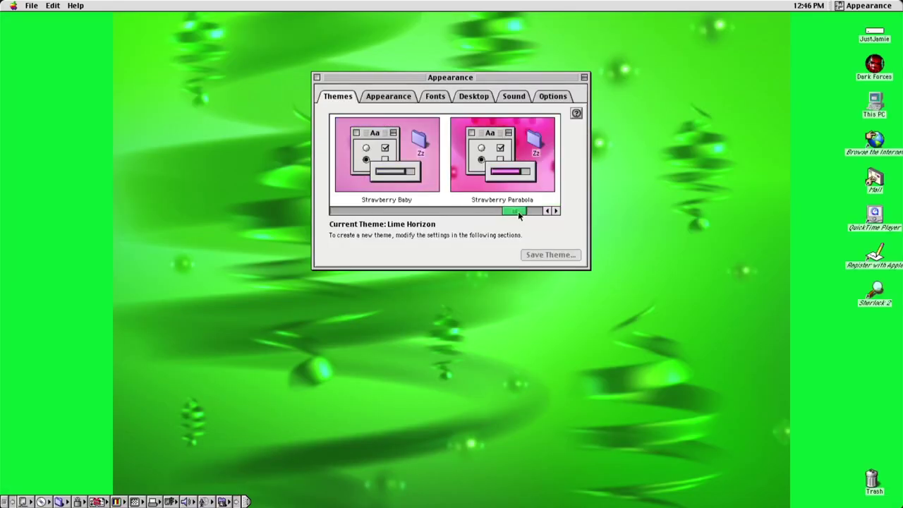
pyautogui.click(551, 177)
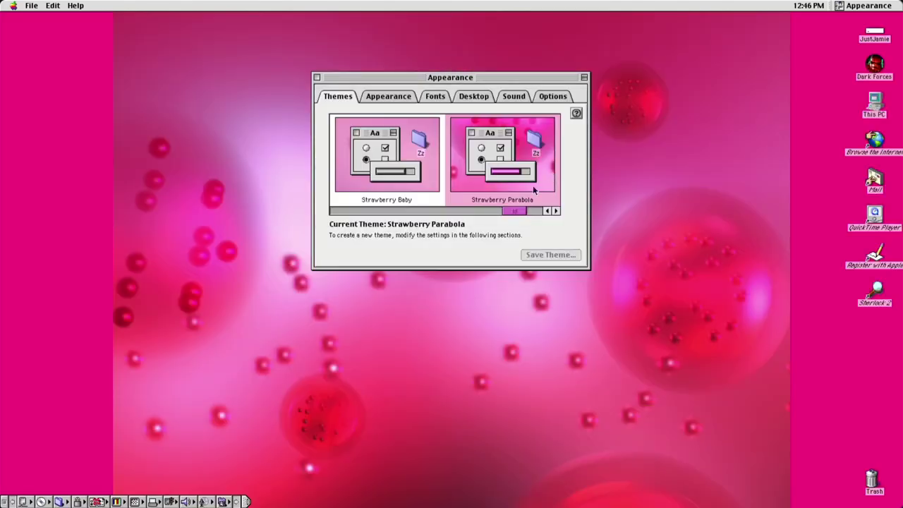
pyautogui.moveTo(514, 211); pyautogui.dragTo(432, 210)
pyautogui.click(433, 174)
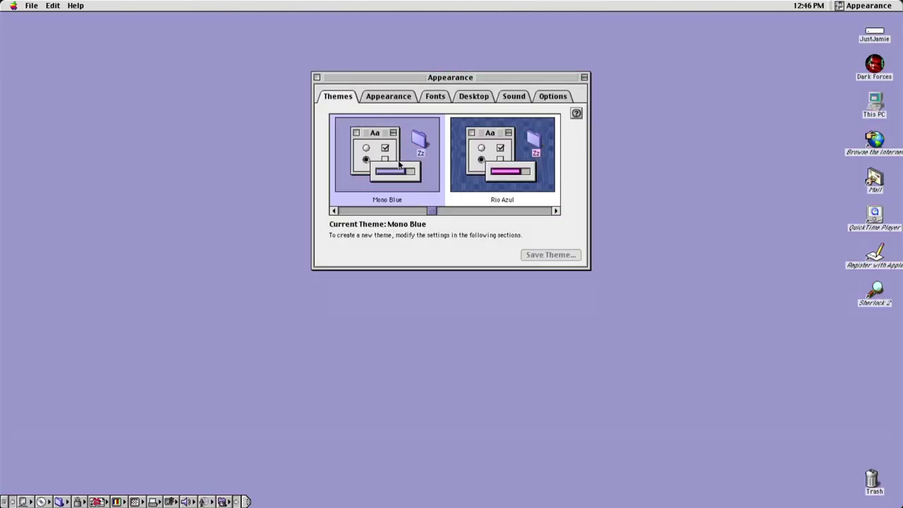
# Step: Set the large system font to Techno, keep Geneva as small font, and use Arial Black for views
pyautogui.click(433, 98)
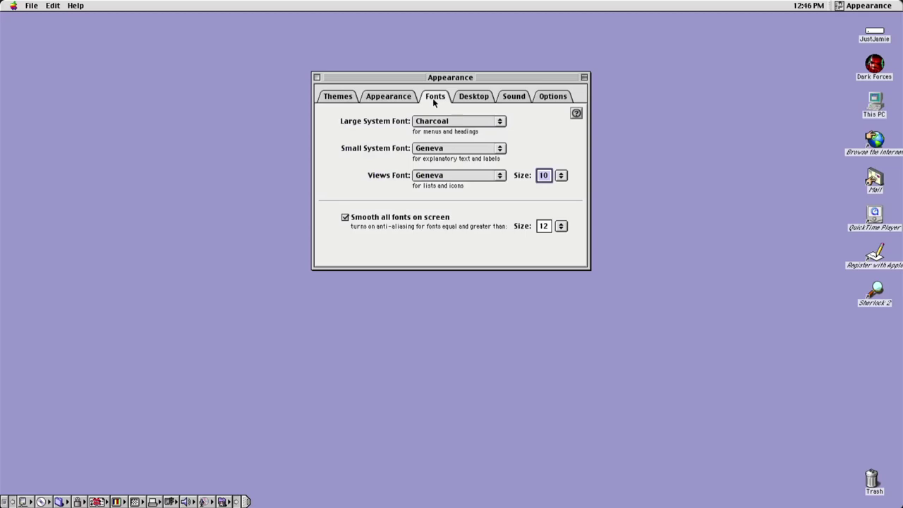
pyautogui.moveTo(402, 121); pyautogui.dragTo(405, 133)
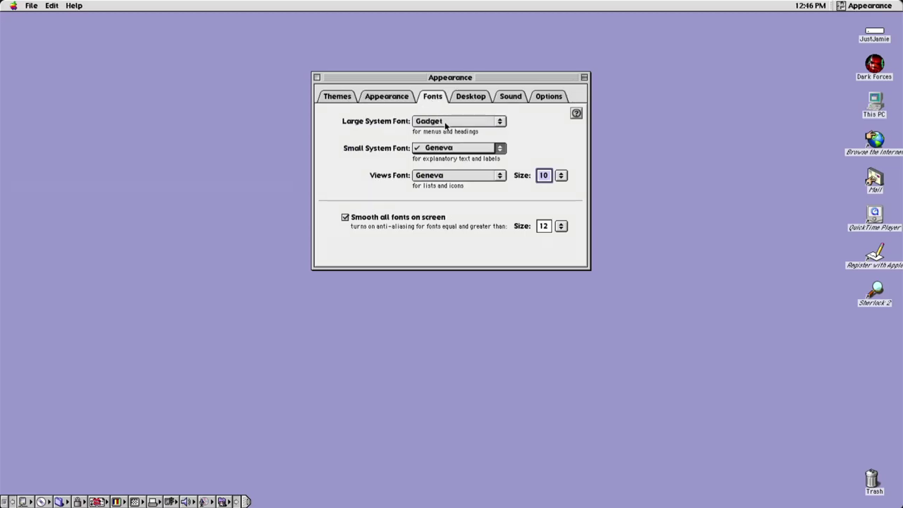
pyautogui.click(500, 124)
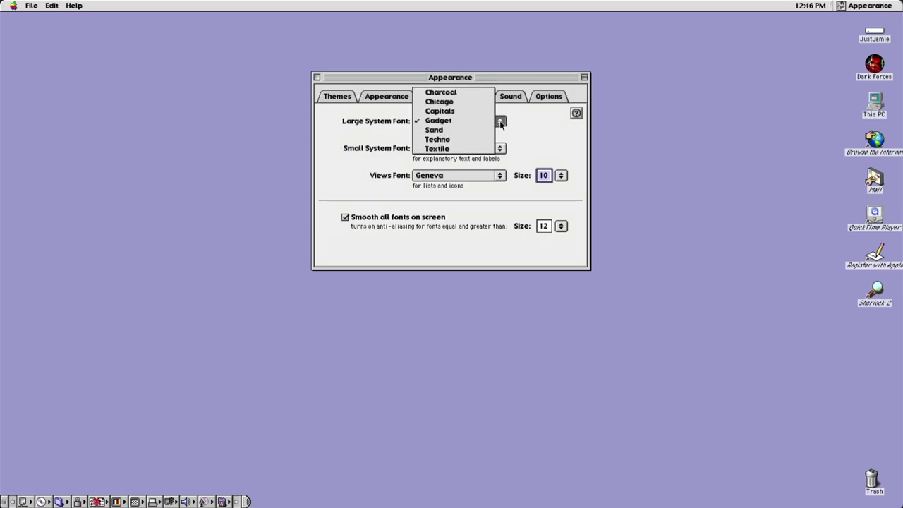
pyautogui.click(466, 103)
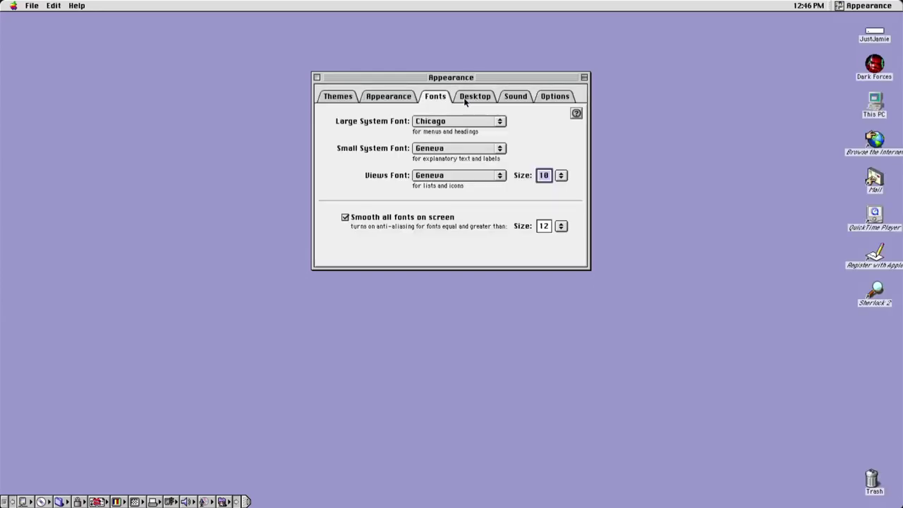
pyautogui.click(462, 121)
pyautogui.click(460, 160)
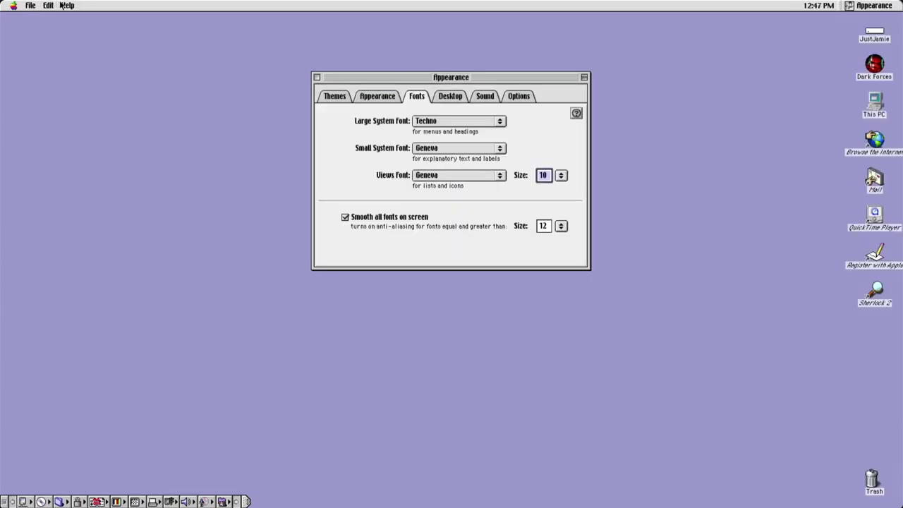
pyautogui.click(500, 149)
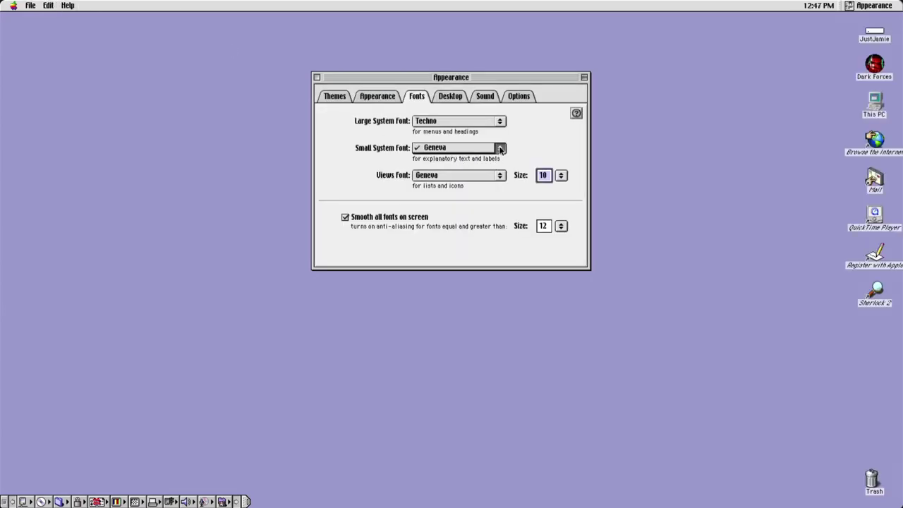
pyautogui.click(470, 180)
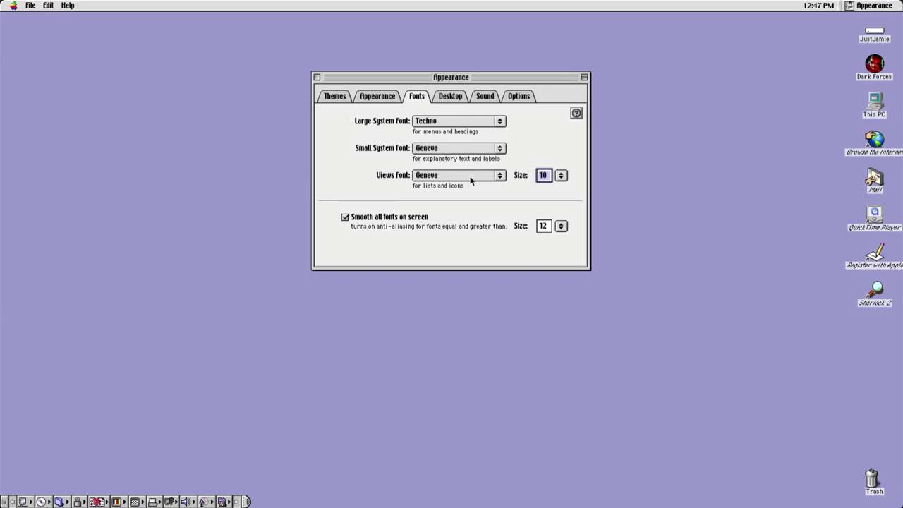
pyautogui.click(470, 179)
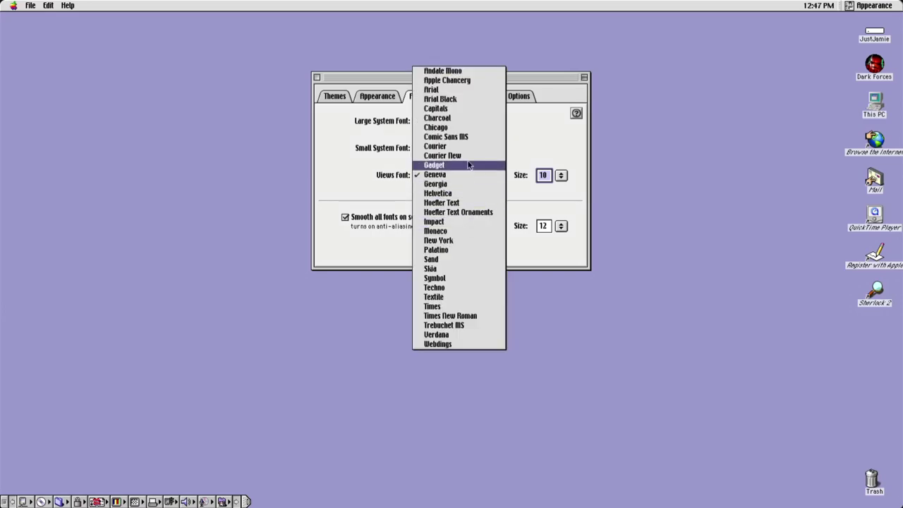
pyautogui.click(469, 99)
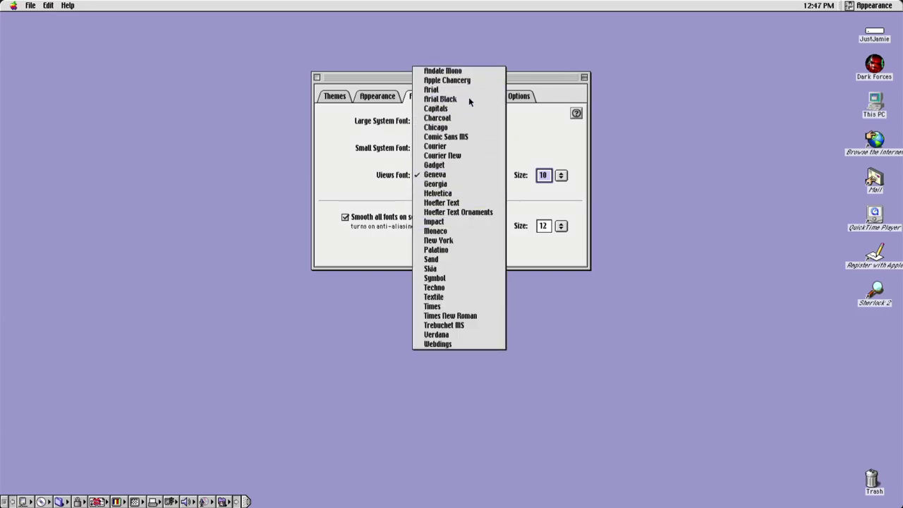
# Step: Choose the Platinum Sounds sound track, check the Options tab, and close Appearance
pyautogui.click(485, 97)
pyautogui.click(484, 122)
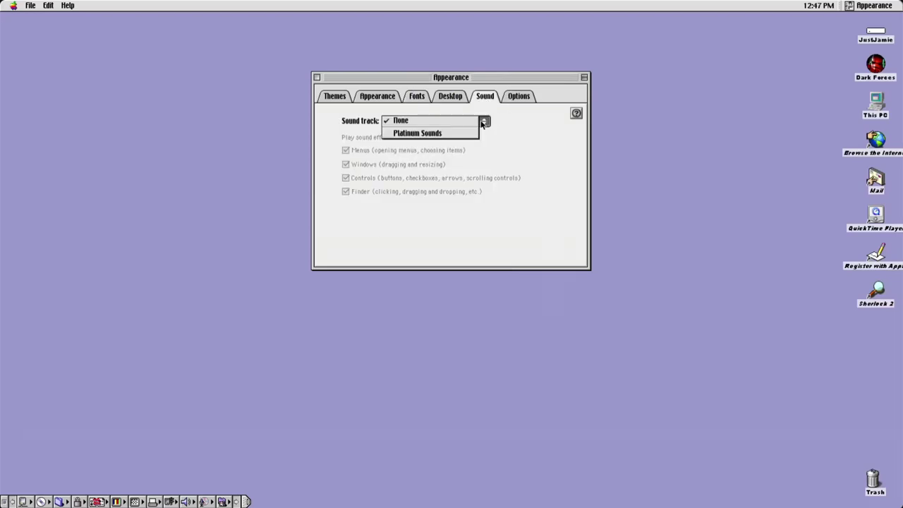
pyautogui.click(416, 134)
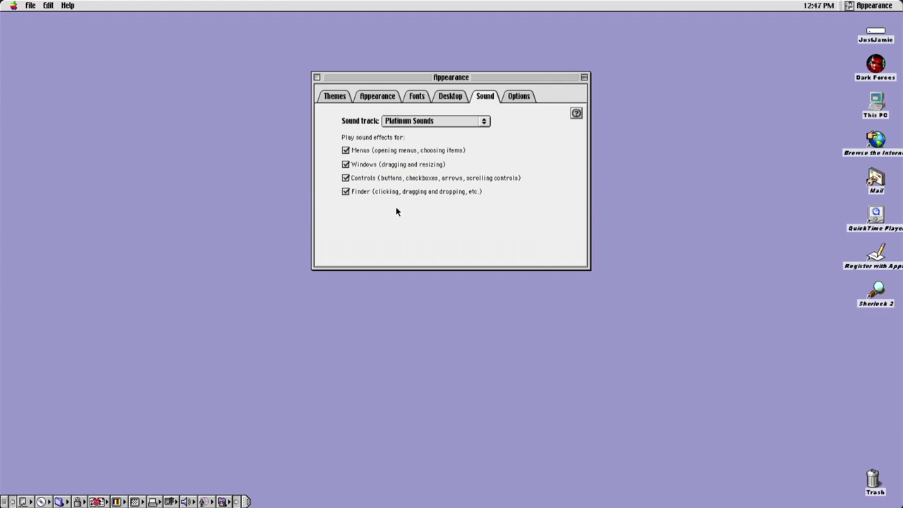
pyautogui.click(515, 98)
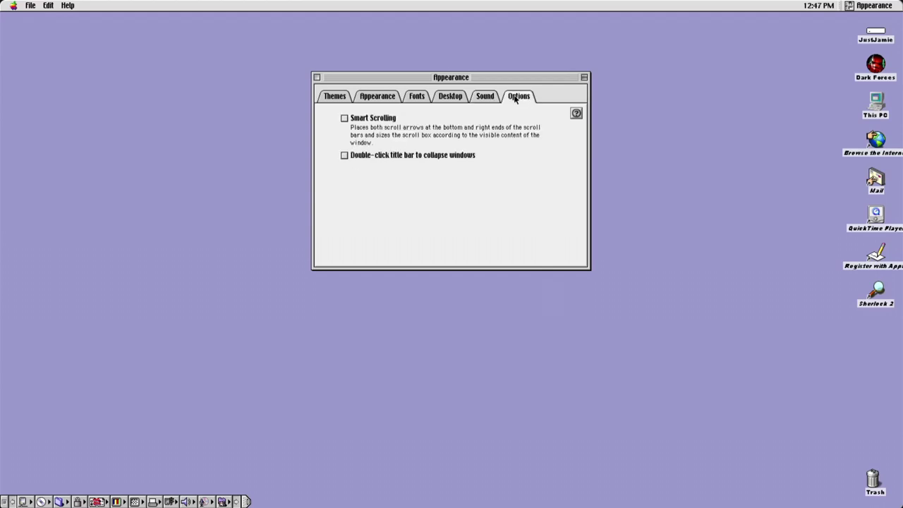
pyautogui.press('super+w')
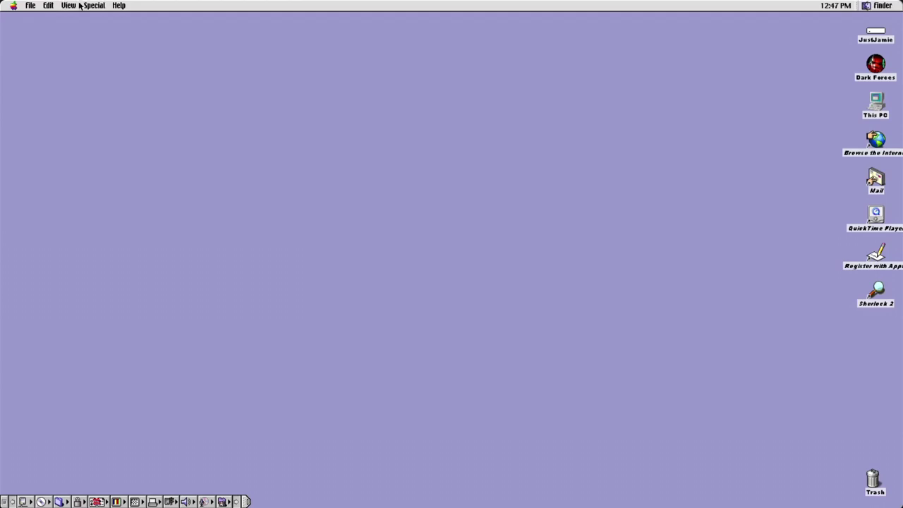
# Step: Try button view, return the desktop to plain icons, and clean them up into a column
pyautogui.click(118, 6)
pyautogui.moveTo(92, 5)
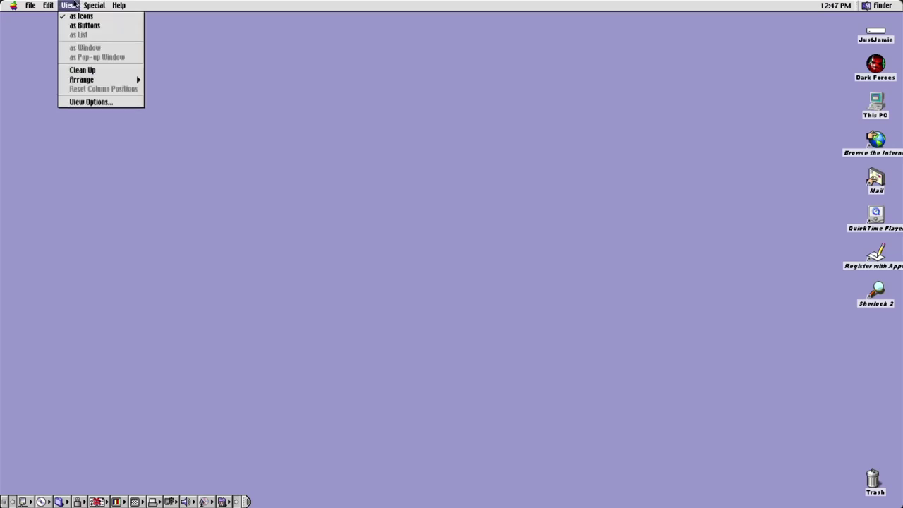
pyautogui.click(77, 26)
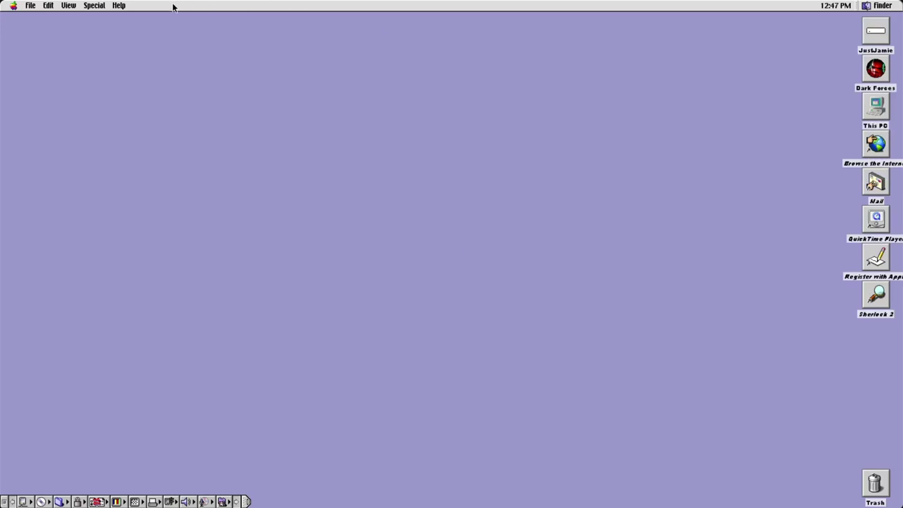
pyautogui.click(73, 6)
pyautogui.click(80, 15)
pyautogui.click(69, 5)
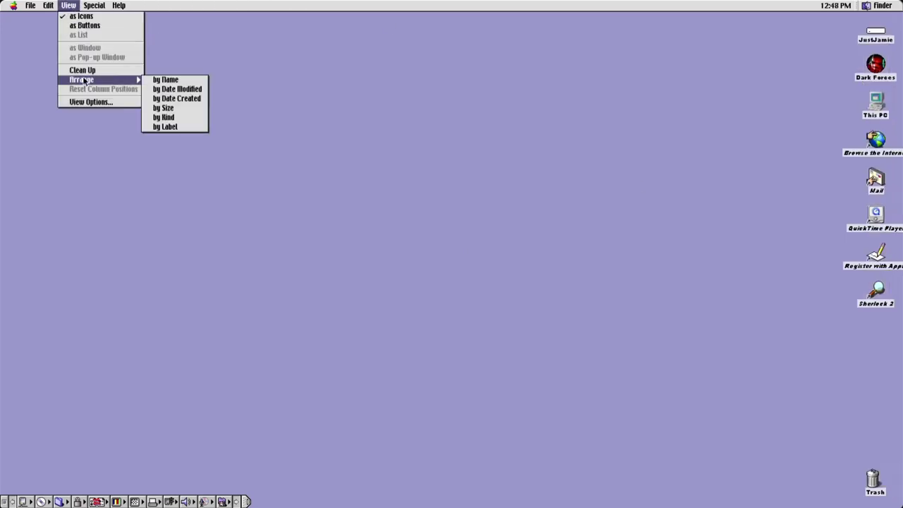
pyautogui.click(82, 70)
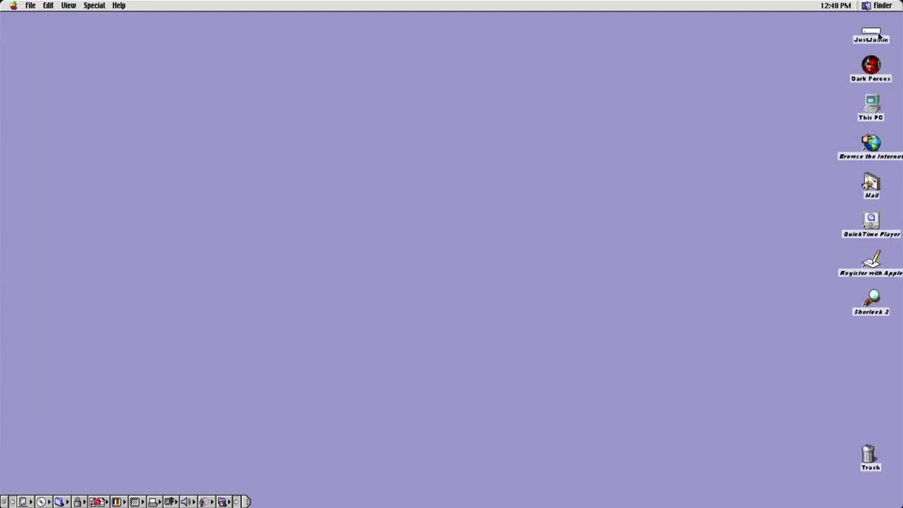
# Step: Browse the hard disk's System Folder and Appearance folder, close them, then shut down the Mac
pyautogui.click(874, 33)
pyautogui.doubleClick(874, 33)
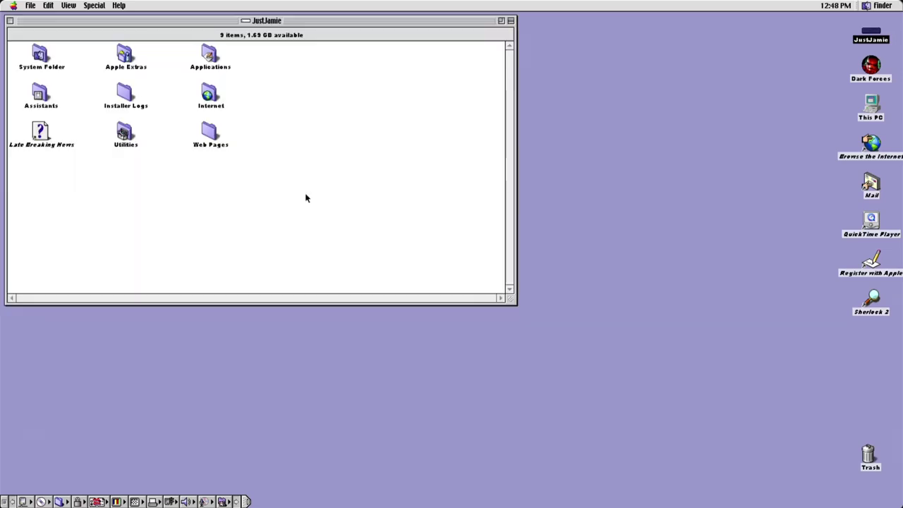
pyautogui.doubleClick(40, 56)
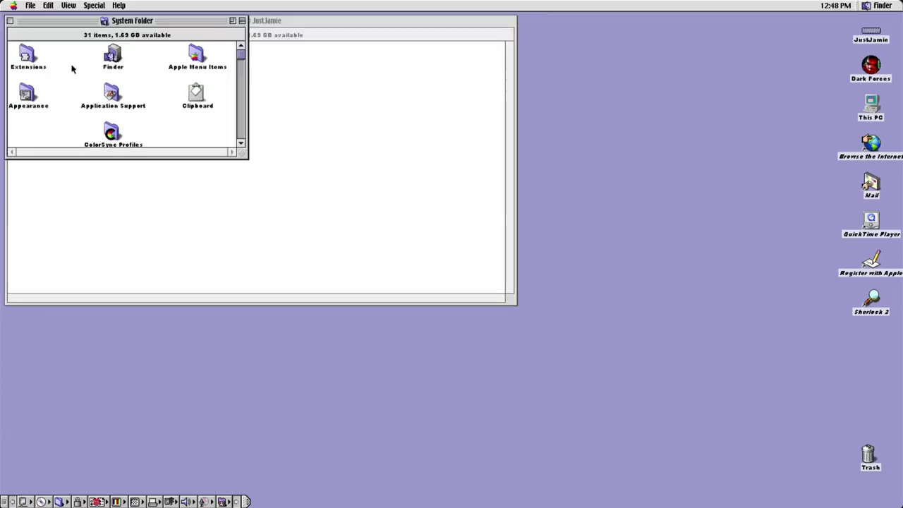
pyautogui.moveTo(237, 151); pyautogui.dragTo(379, 240)
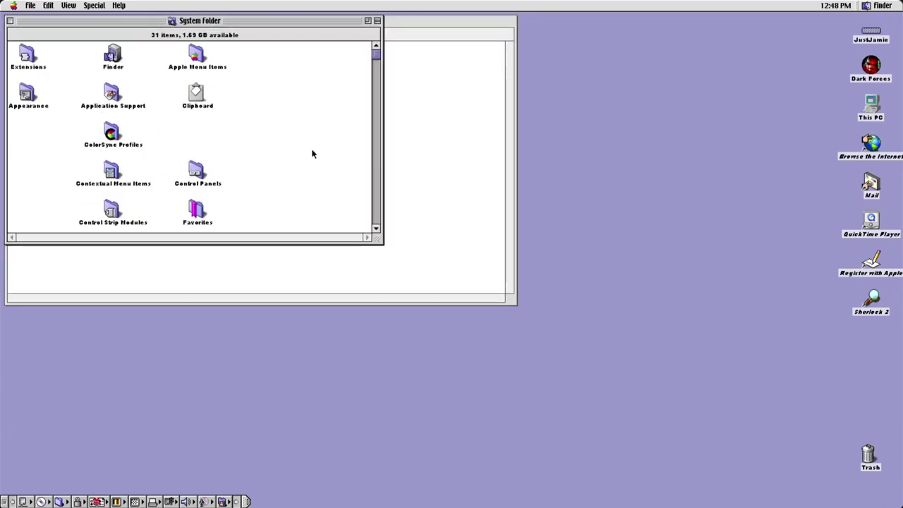
pyautogui.click(28, 92)
pyautogui.doubleClick(33, 90)
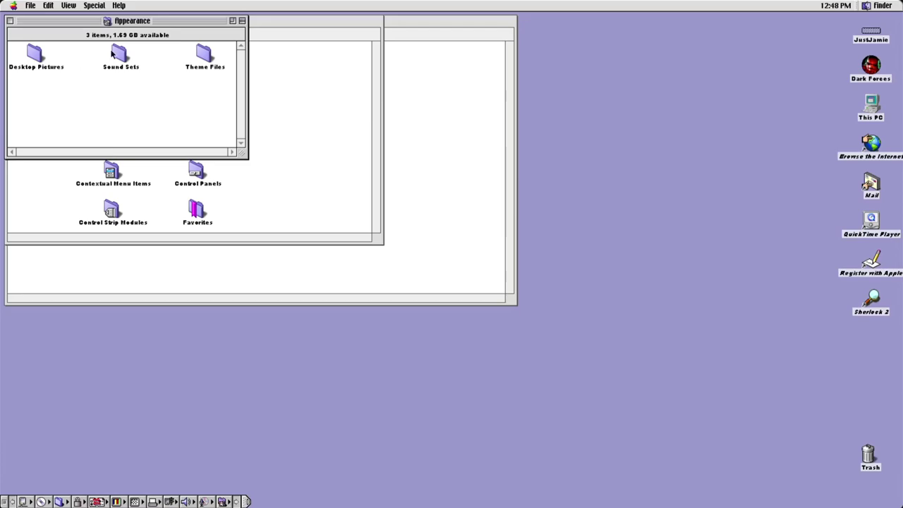
pyautogui.click(10, 21)
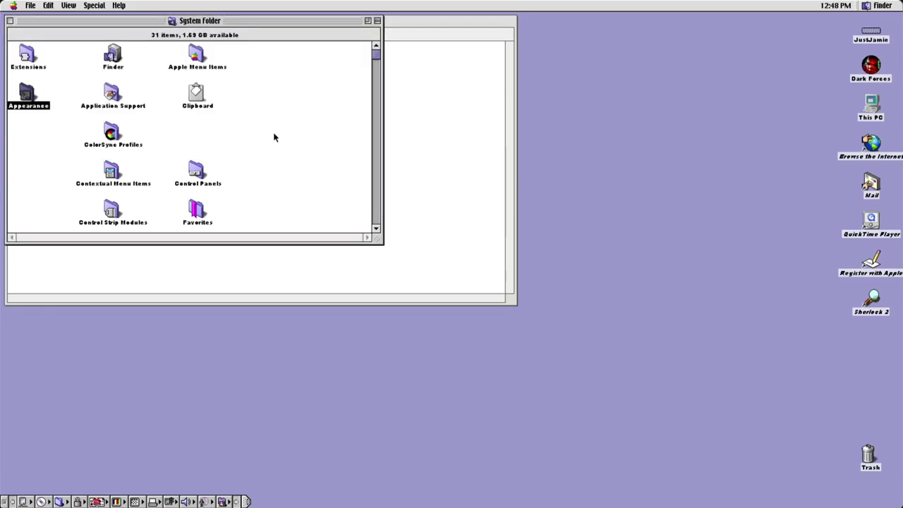
pyautogui.click(10, 20)
pyautogui.click(10, 21)
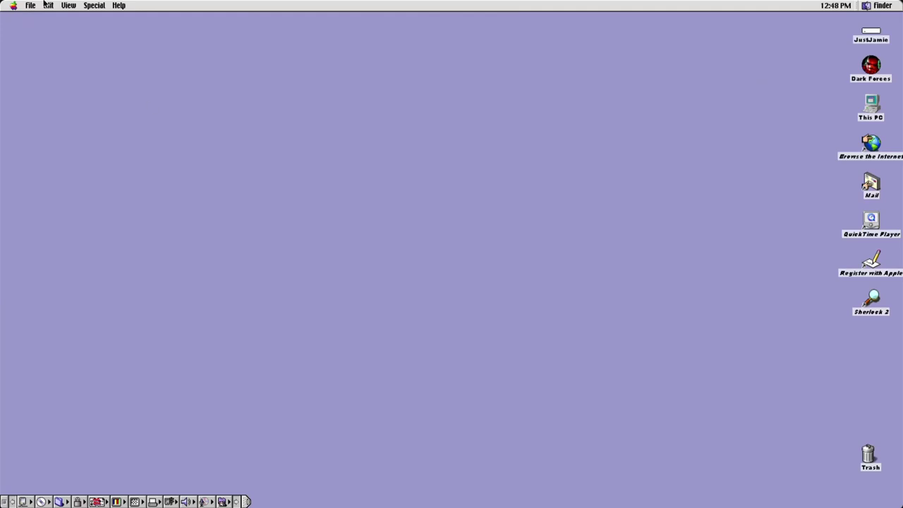
pyautogui.click(93, 6)
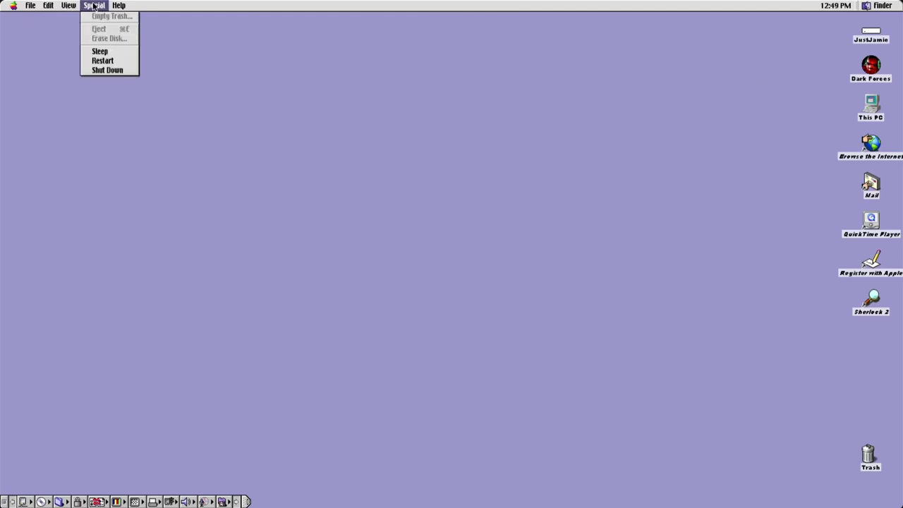
pyautogui.click(102, 71)
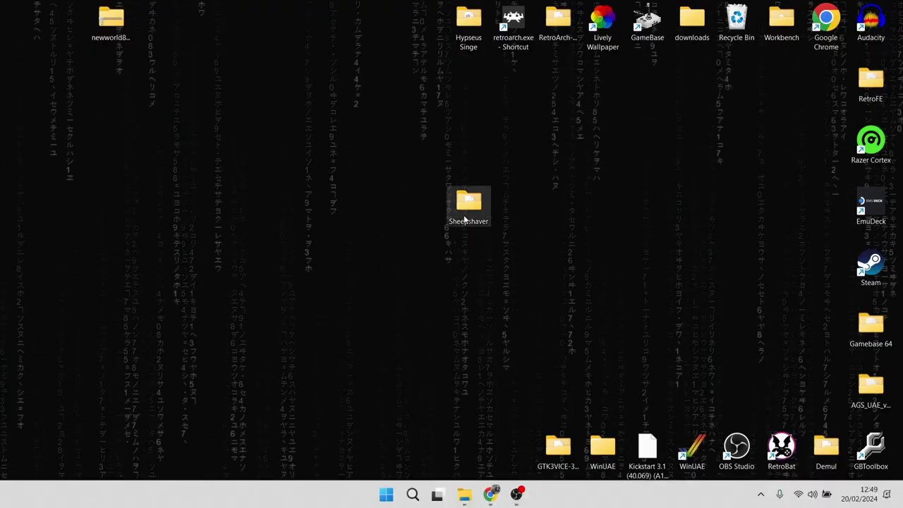
# Step: Open the Sheepshaver folder and launch the SheepShaver settings window full screen
pyautogui.doubleClick(465, 215)
pyautogui.doubleClick(598, 146)
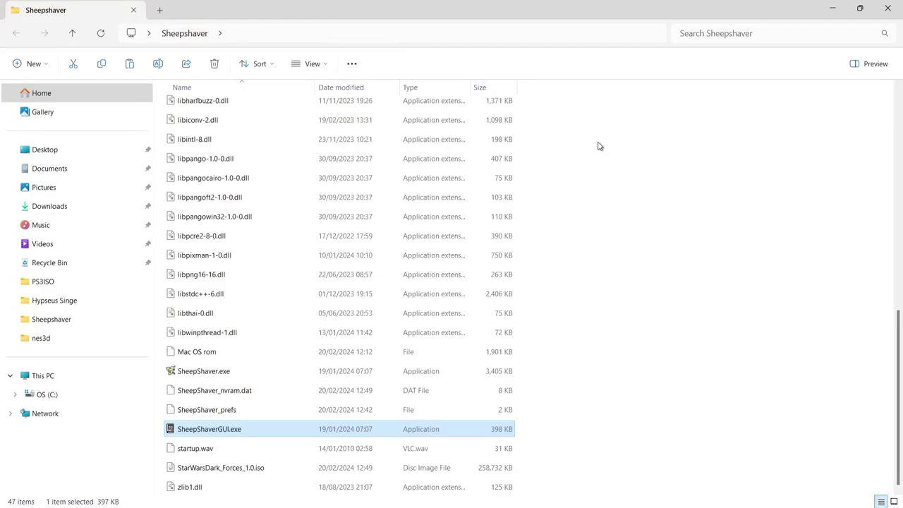
pyautogui.doubleClick(246, 434)
pyautogui.doubleClick(273, 117)
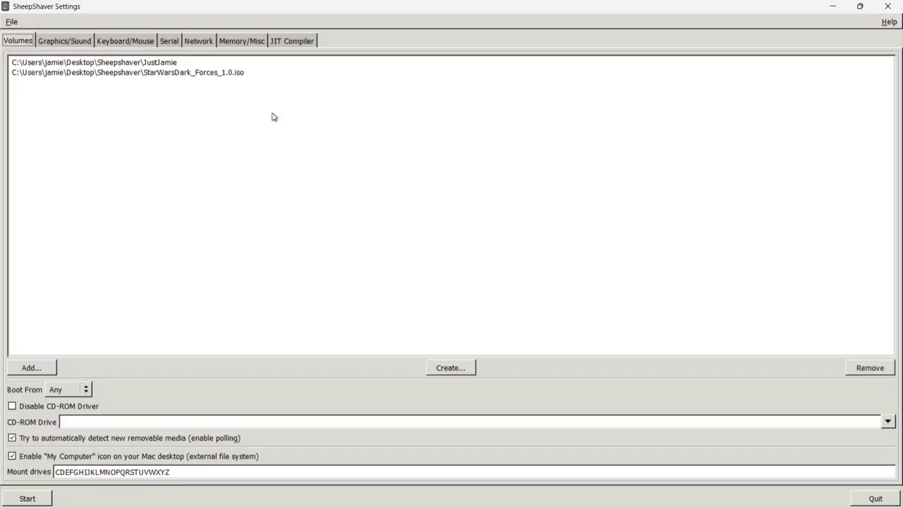
# Step: Swap StarWarsDark_Forces_1.0.iso for Apple MacOS 9.0.4.iso in the volume list and boot the emulator
pyautogui.click(186, 74)
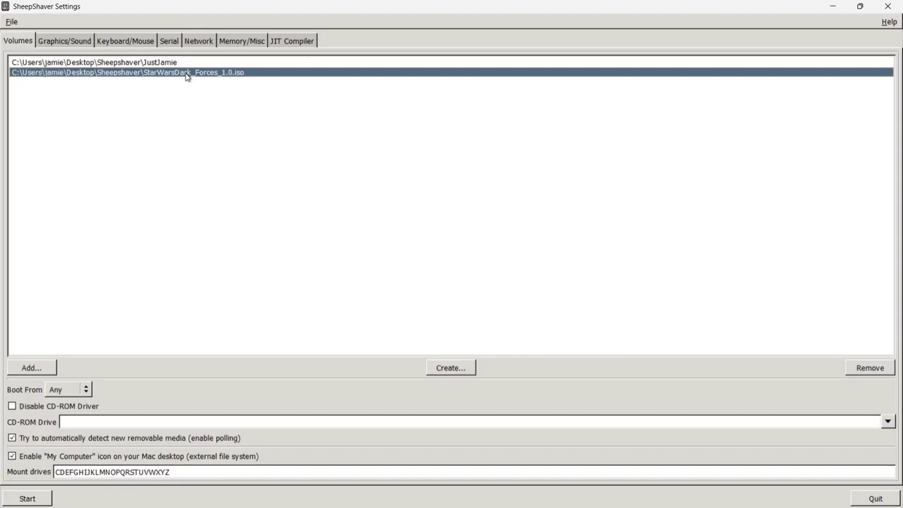
pyautogui.click(873, 370)
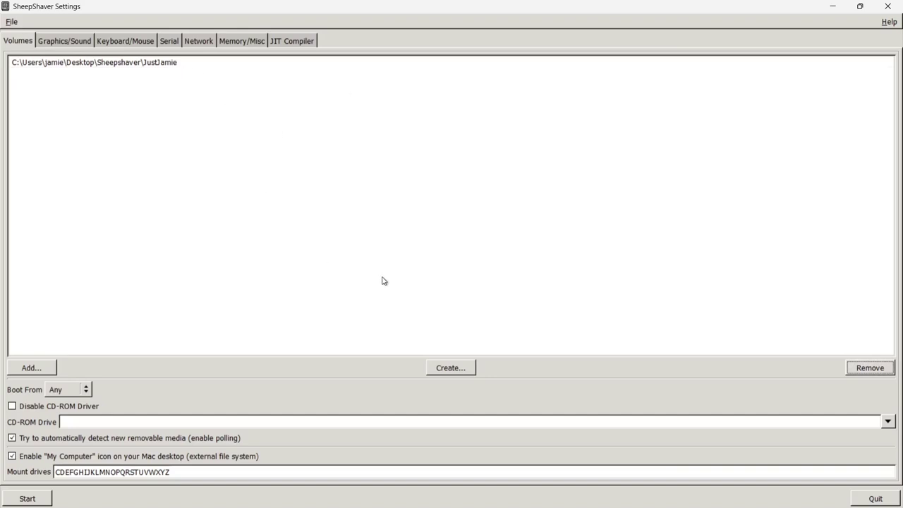
pyautogui.click(41, 368)
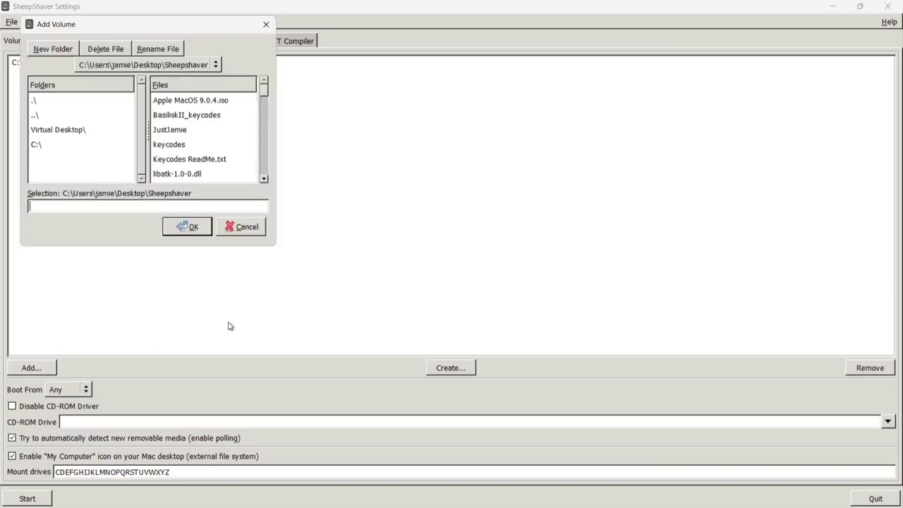
pyautogui.click(189, 104)
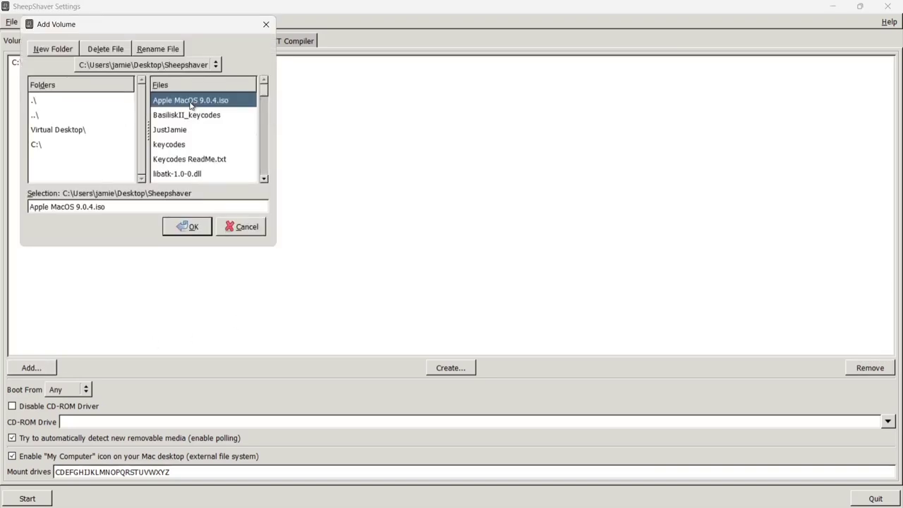
pyautogui.click(189, 226)
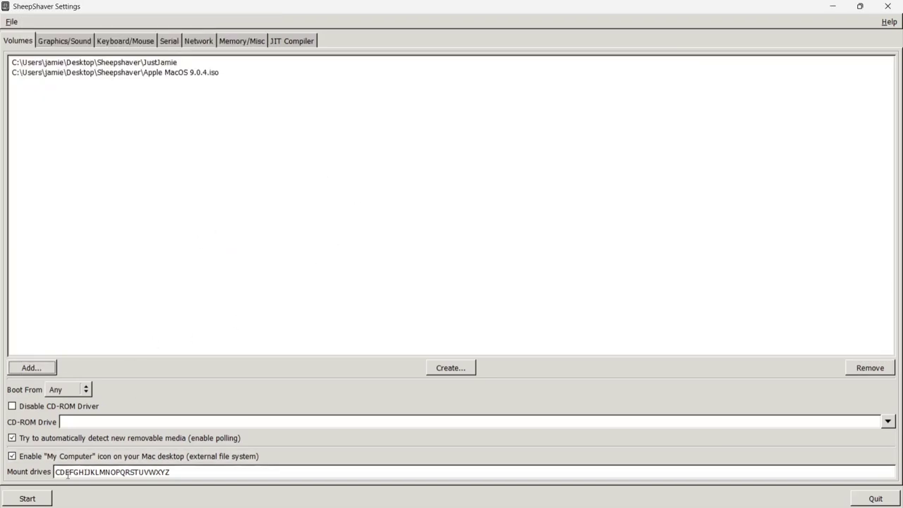
pyautogui.click(33, 497)
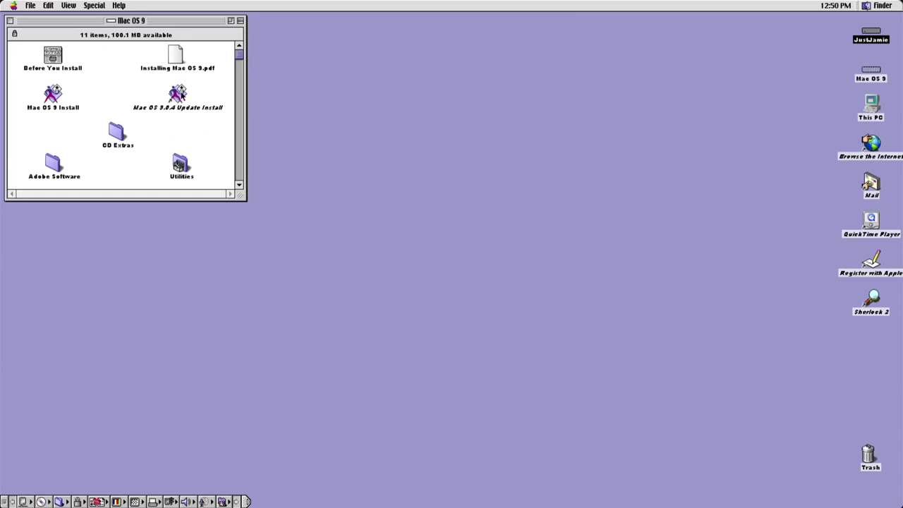
# Step: Install the Mac OS 9.0.4 update onto the destination disk, accepting the license and choosing Restart when done
pyautogui.doubleClick(177, 101)
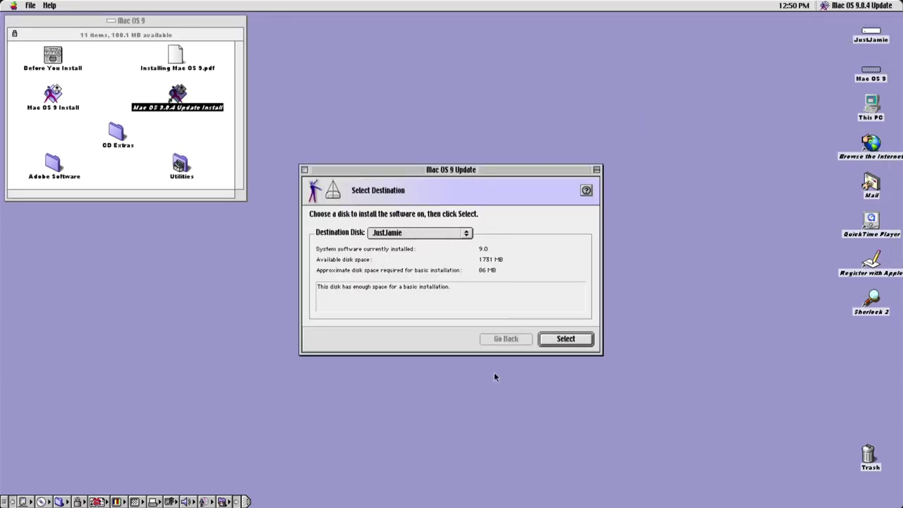
pyautogui.click(575, 342)
pyautogui.click(574, 342)
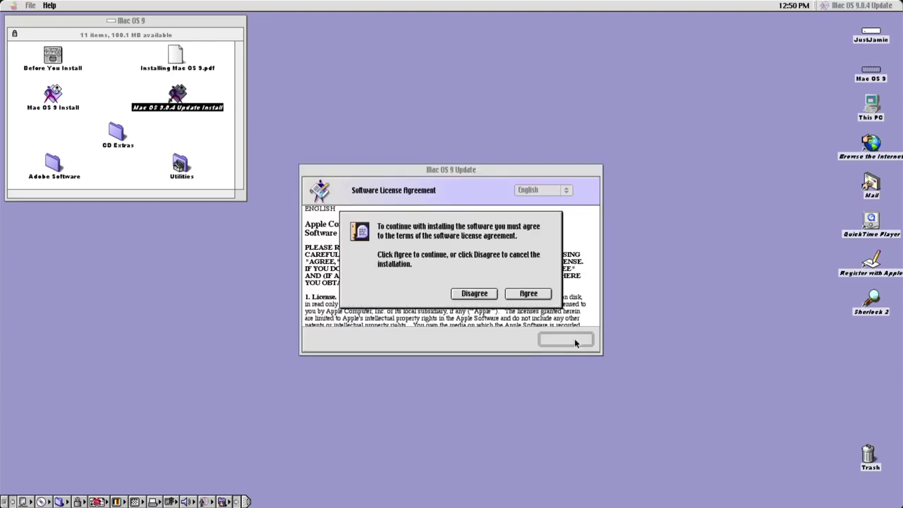
pyautogui.click(534, 297)
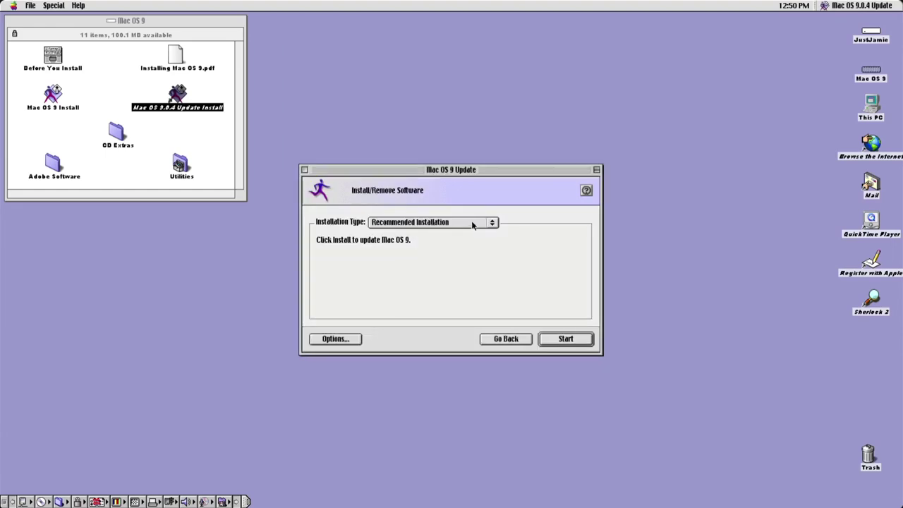
pyautogui.click(551, 342)
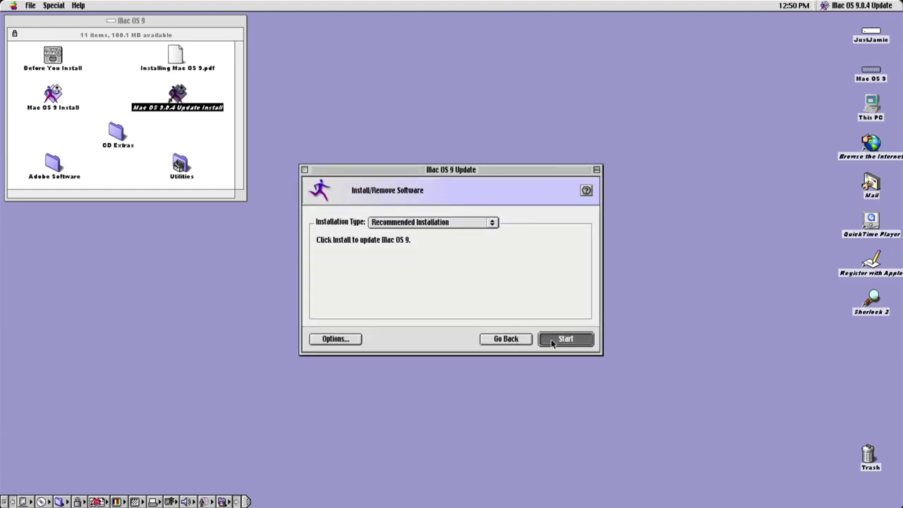
pyautogui.click(529, 287)
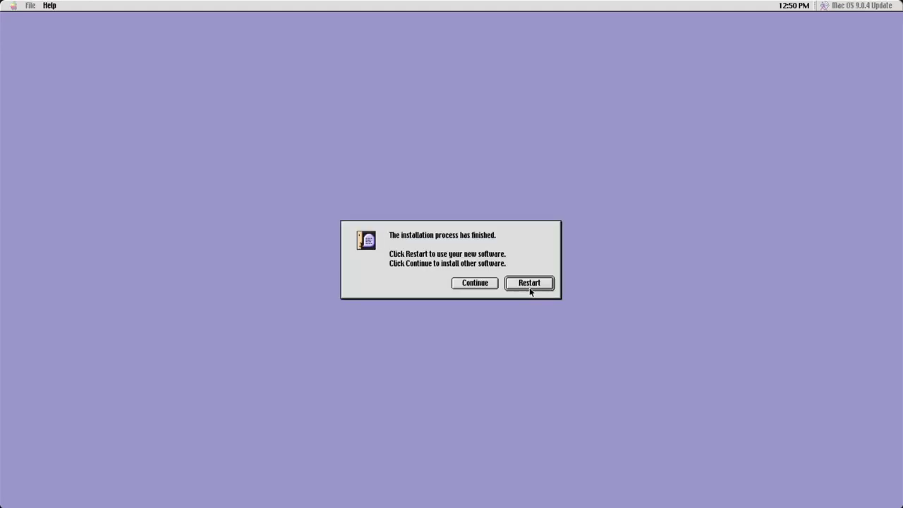
pyautogui.click(485, 285)
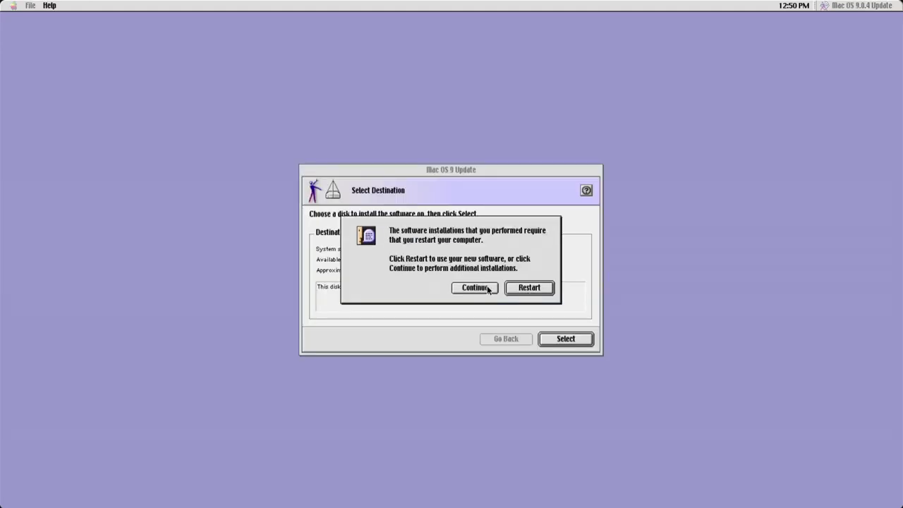
# Step: Confirm the restart, then open the CD Extras folder and close it again
pyautogui.click(533, 291)
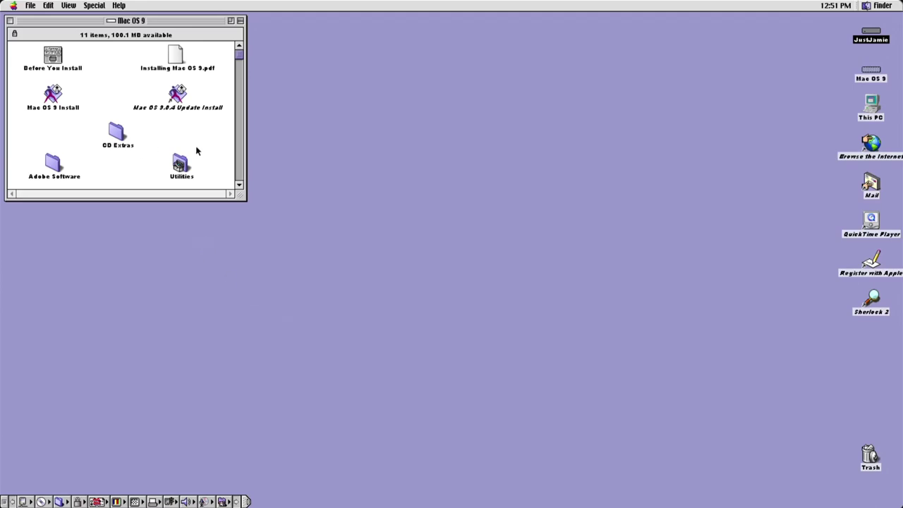
pyautogui.click(119, 134)
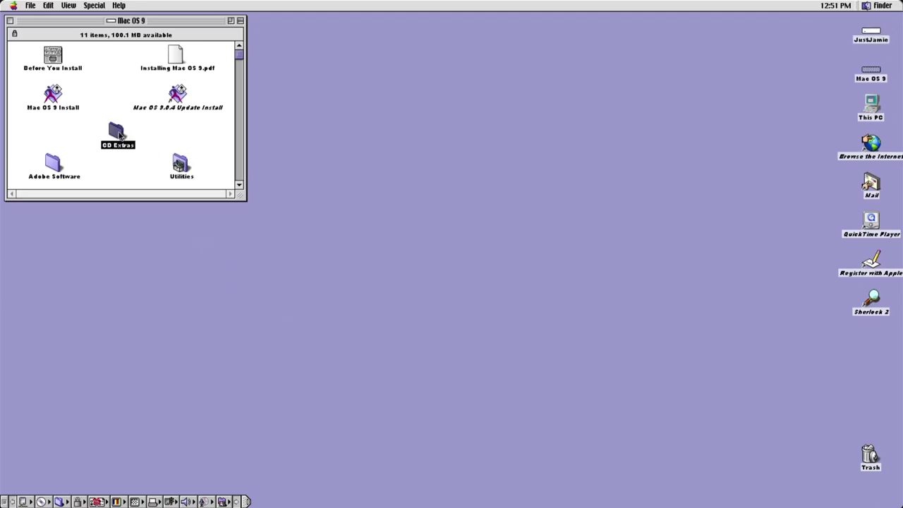
pyautogui.doubleClick(118, 132)
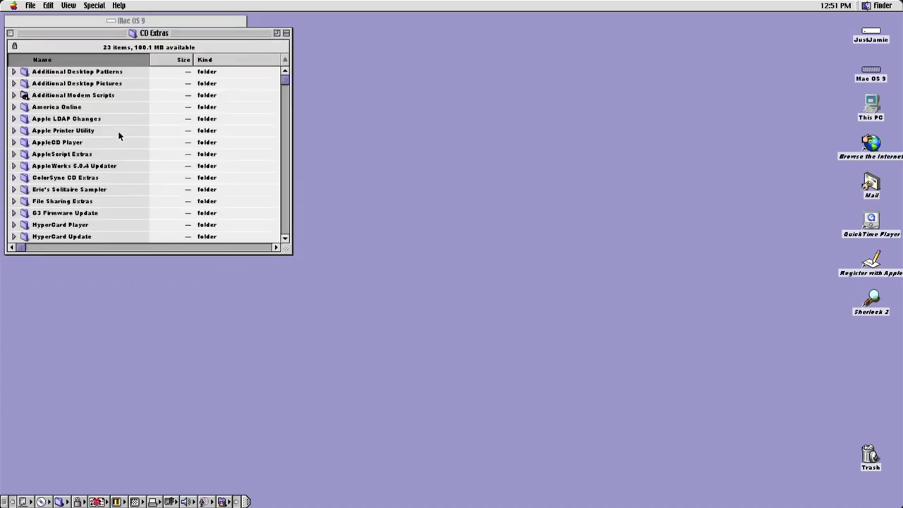
pyautogui.moveTo(285, 80); pyautogui.dragTo(291, 42)
pyautogui.click(11, 33)
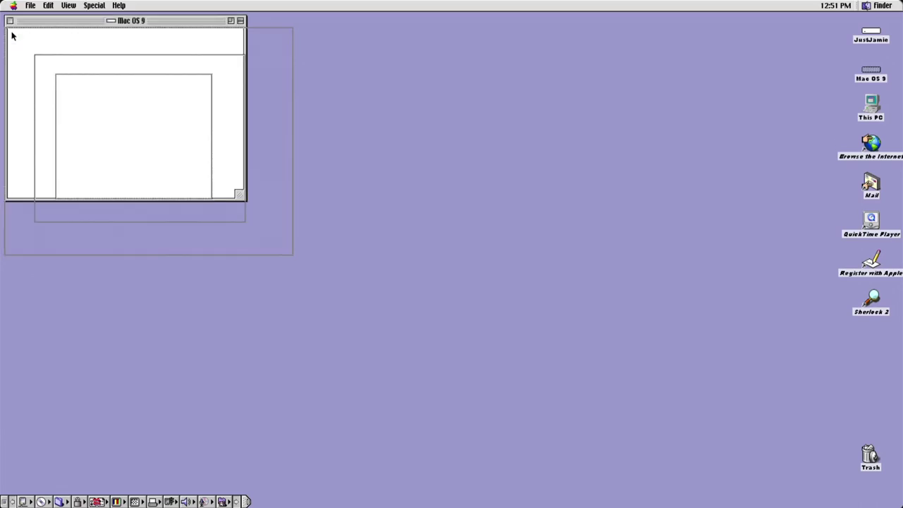
# Step: Browse the Utilities folder, close it and the Mac OS 9 window, and open the Special menu
pyautogui.doubleClick(181, 164)
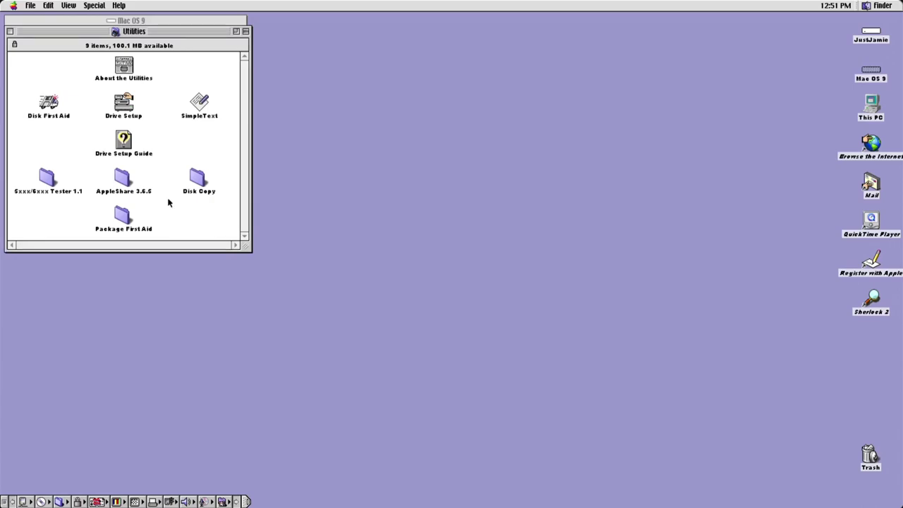
pyautogui.click(9, 31)
pyautogui.click(11, 21)
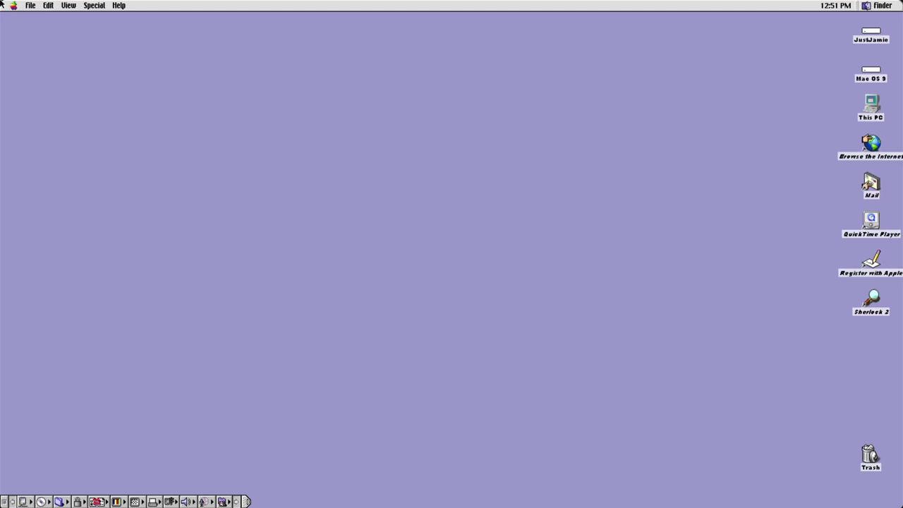
pyautogui.click(95, 7)
# Step: Shut down the emulated Mac and drag Jazz_Jackrabbit_2.dmg from the desktop into the Sheepshaver folder
pyautogui.click(107, 70)
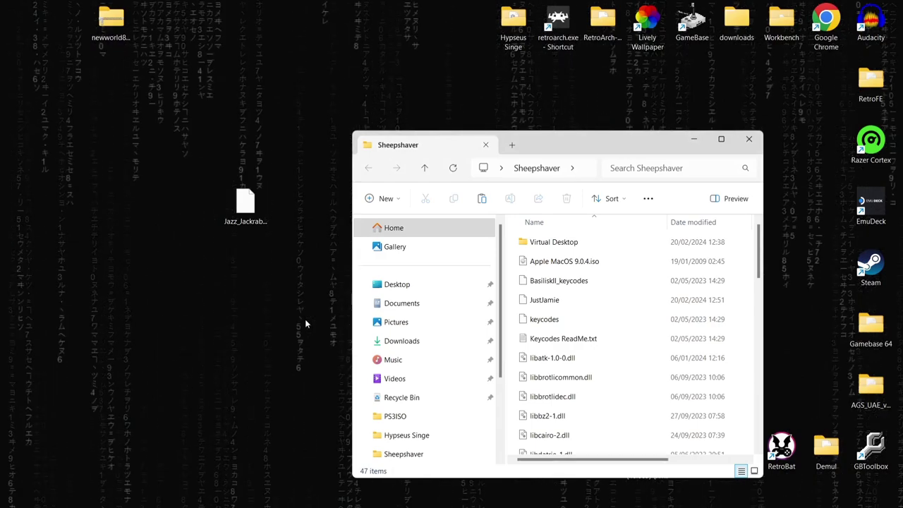
pyautogui.click(248, 215)
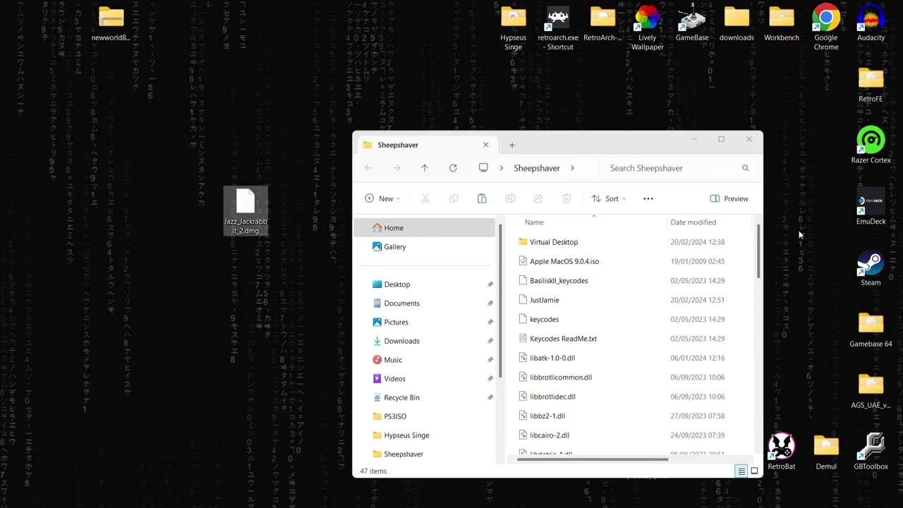
pyautogui.moveTo(758, 240); pyautogui.dragTo(770, 226)
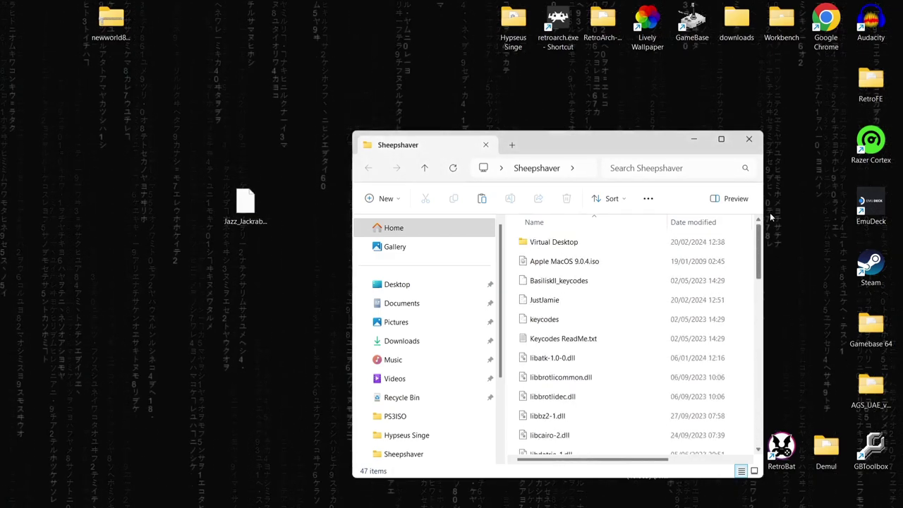
pyautogui.moveTo(248, 199); pyautogui.dragTo(526, 314)
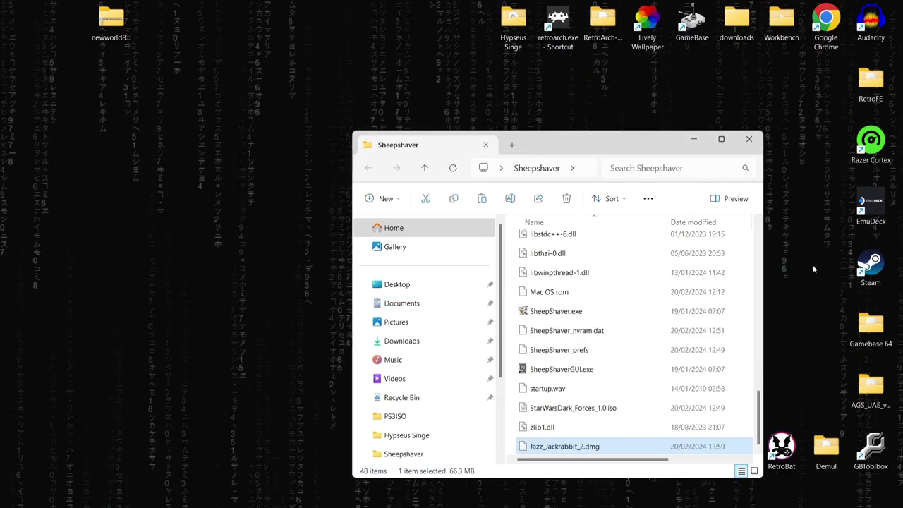
# Step: In the SheepShaver settings, remove Apple MacOS 9.0.4.iso, add Jazz_Jackrabbit_2.dmg as a volume, and boot
pyautogui.doubleClick(557, 369)
pyautogui.click(259, 172)
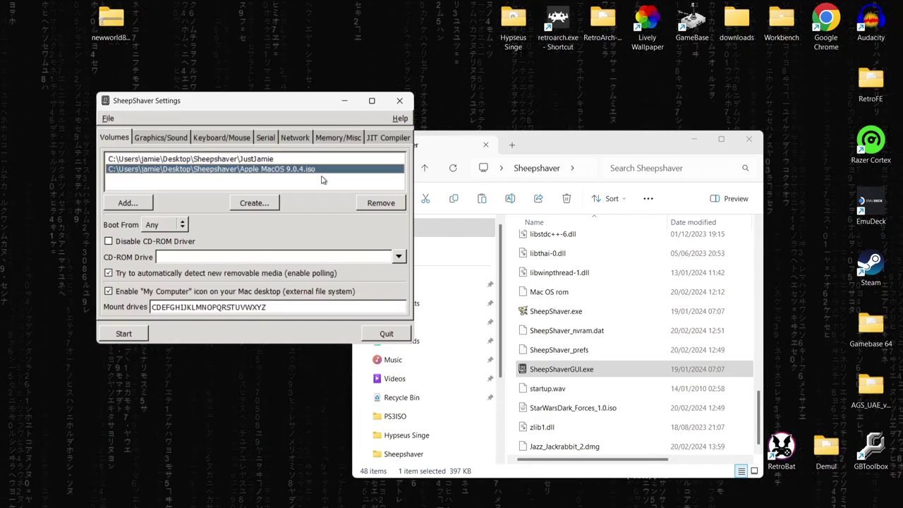
pyautogui.click(367, 205)
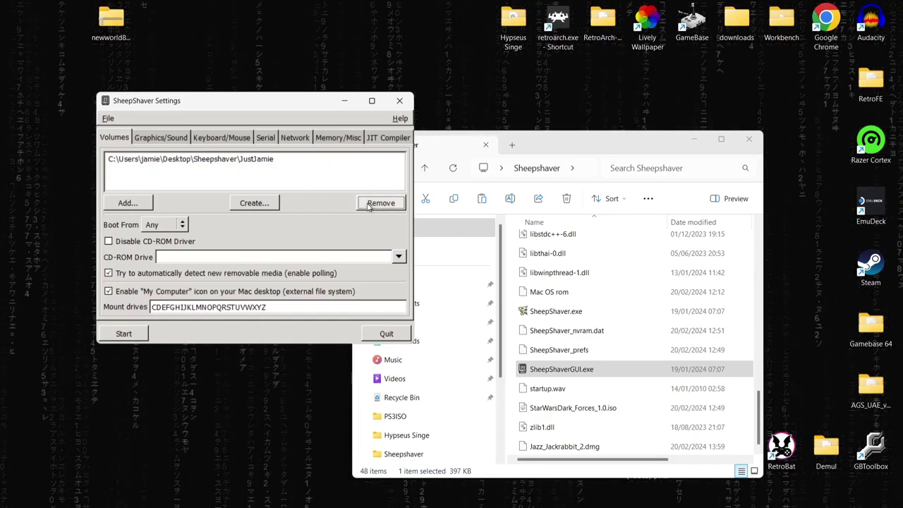
pyautogui.click(130, 204)
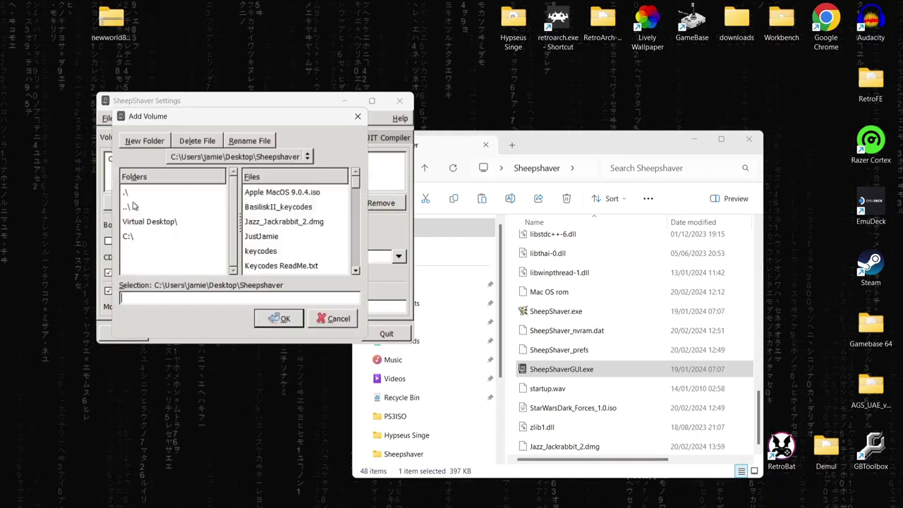
pyautogui.click(323, 223)
pyautogui.click(279, 318)
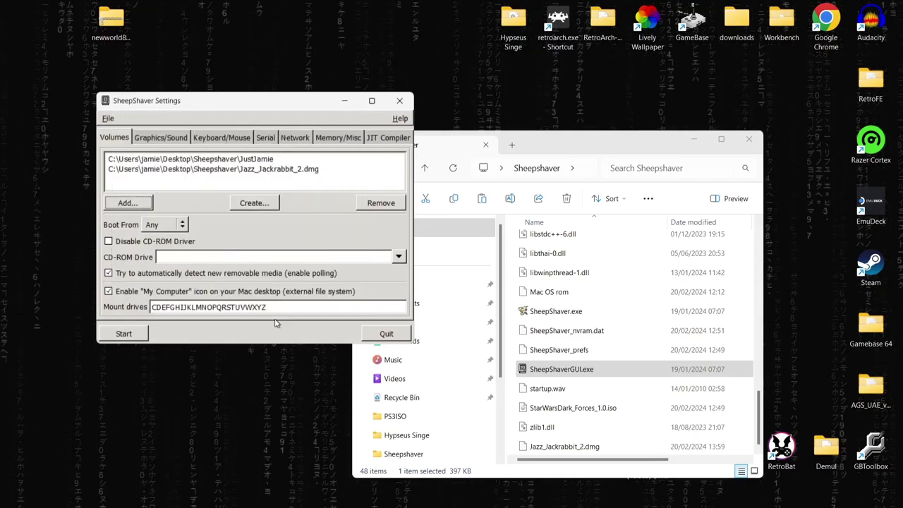
pyautogui.click(141, 333)
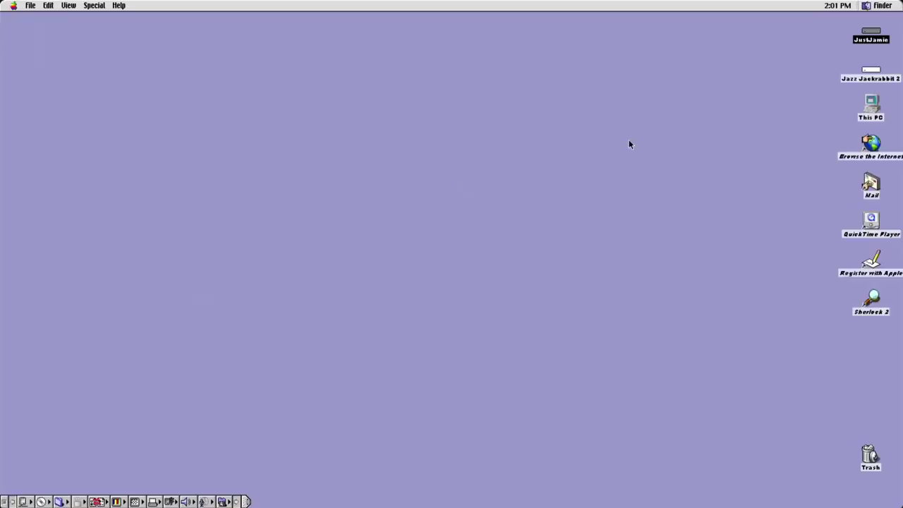
# Step: Open the Jazz Jackrabbit 2 disk, enlarging its window to show all 13 items and centring it
pyautogui.click(870, 71)
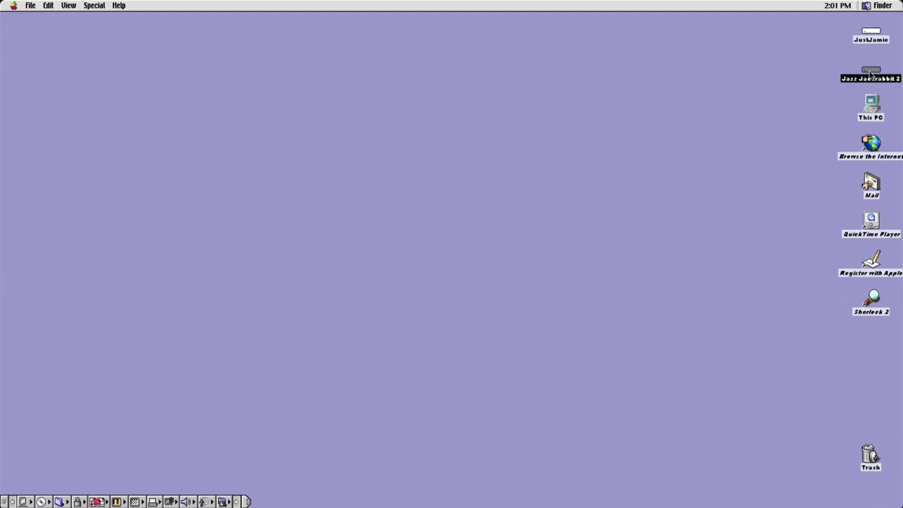
pyautogui.doubleClick(871, 74)
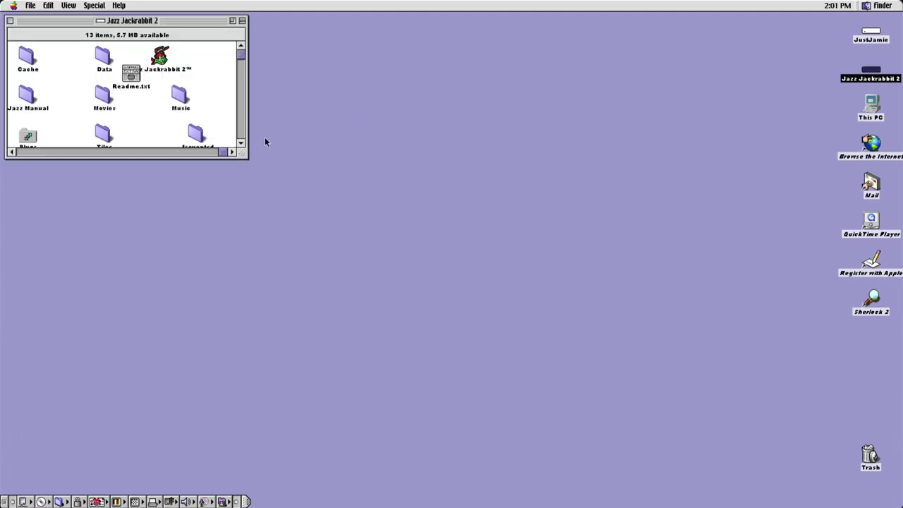
pyautogui.moveTo(243, 153); pyautogui.dragTo(481, 269)
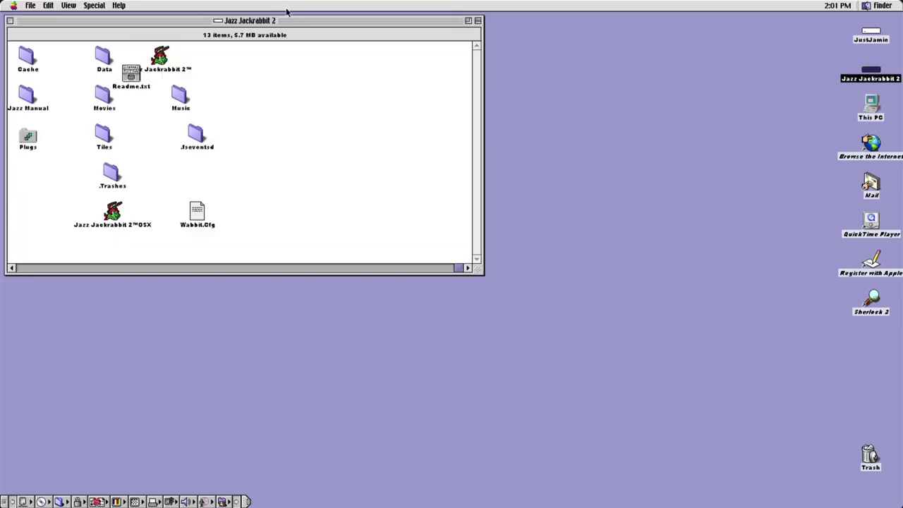
pyautogui.moveTo(291, 22); pyautogui.dragTo(479, 120)
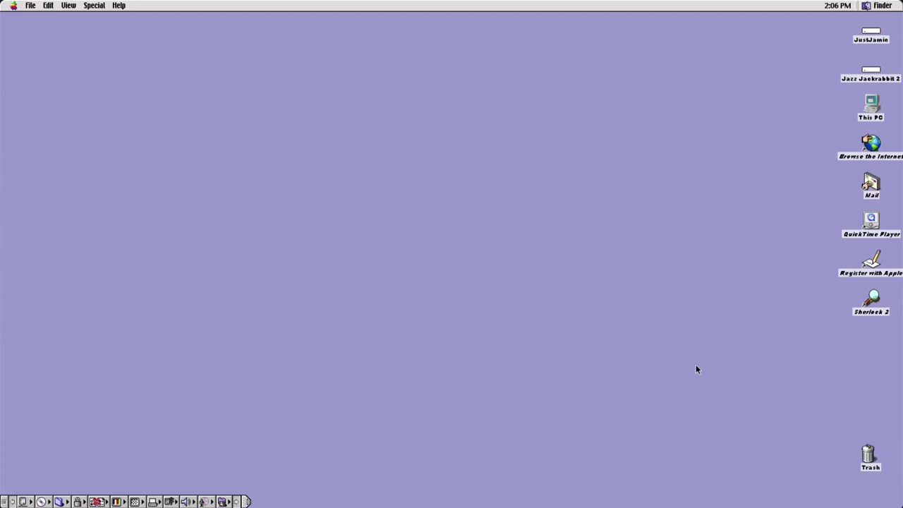
# Step: Select the Trash and open the Special menu, then dismiss it without choosing anything
pyautogui.click(868, 454)
pyautogui.click(95, 6)
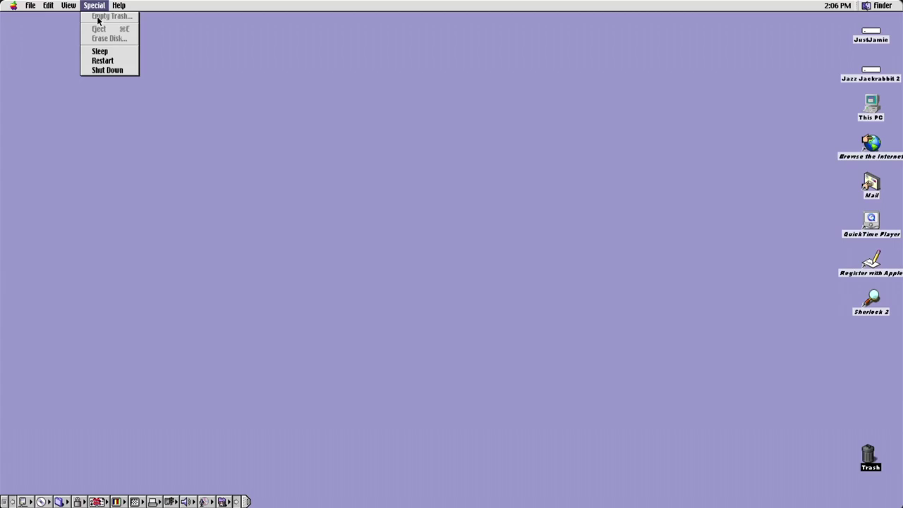
pyautogui.click(299, 97)
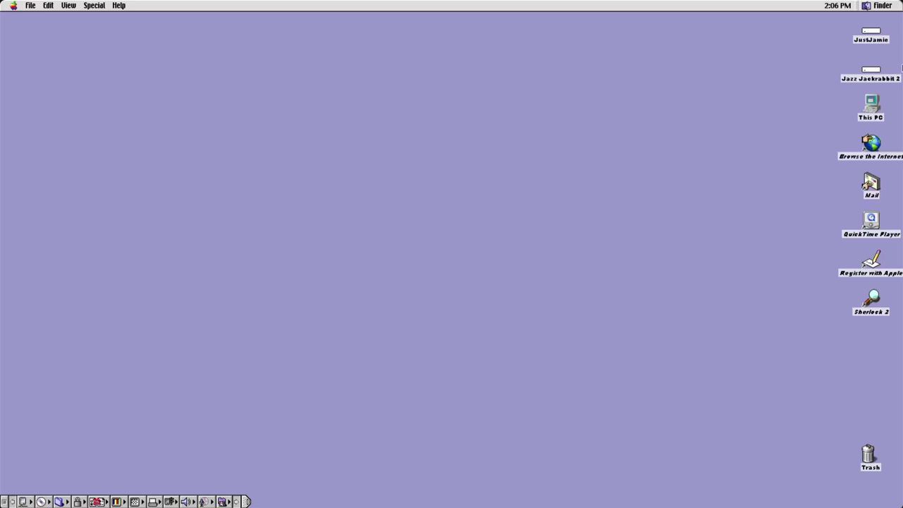